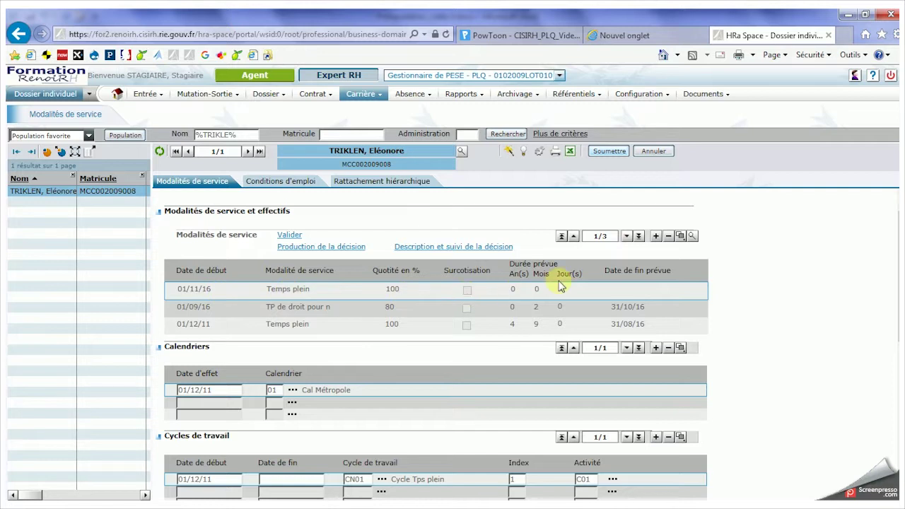
# Add a service modality starting 01/01/17 with code MS201 (TP sur autorisation) and Modalité d'exercice 03.
pyautogui.click(657, 236)
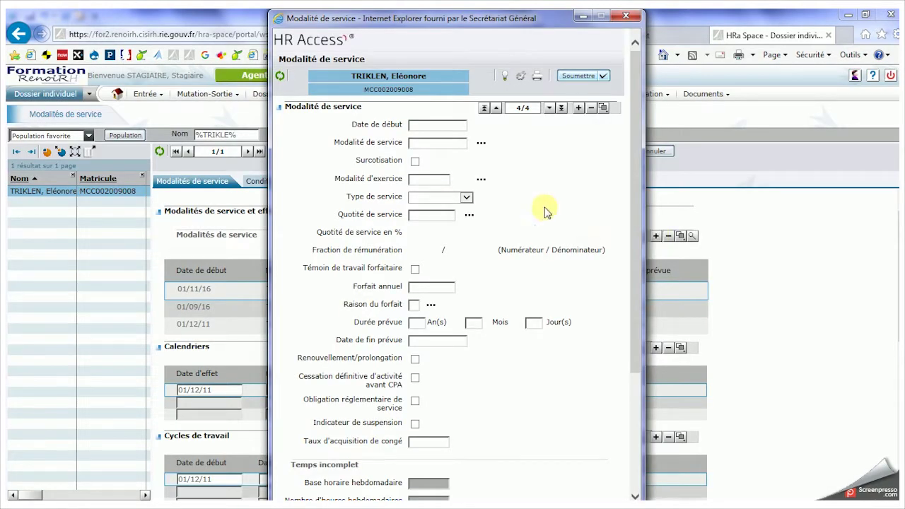
pyautogui.click(431, 126)
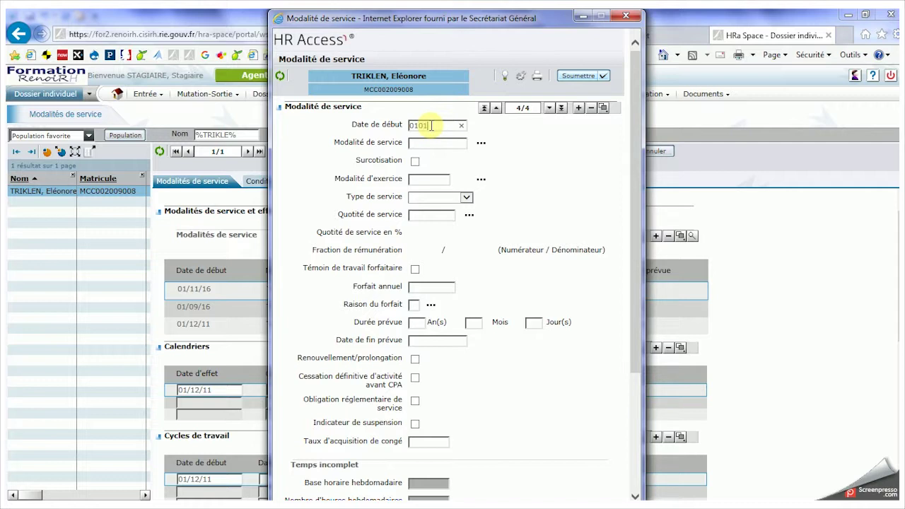
pyautogui.click(427, 144)
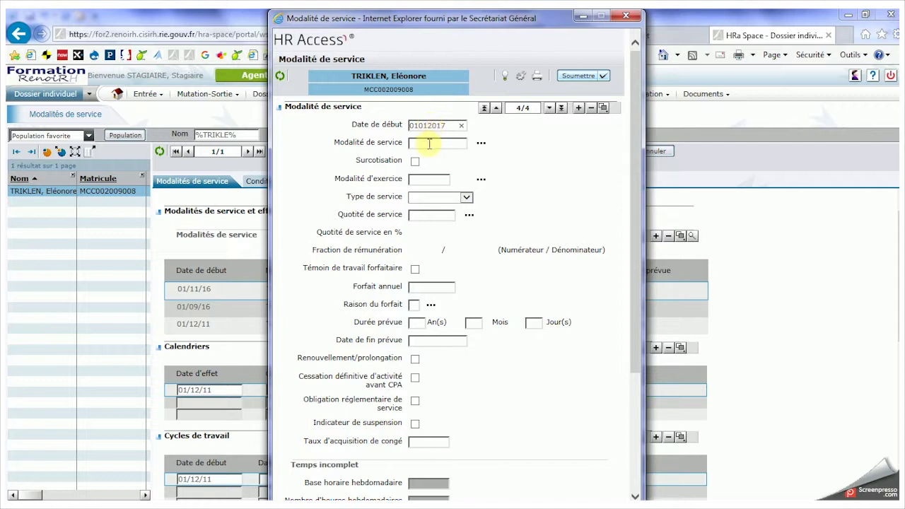
pyautogui.click(480, 145)
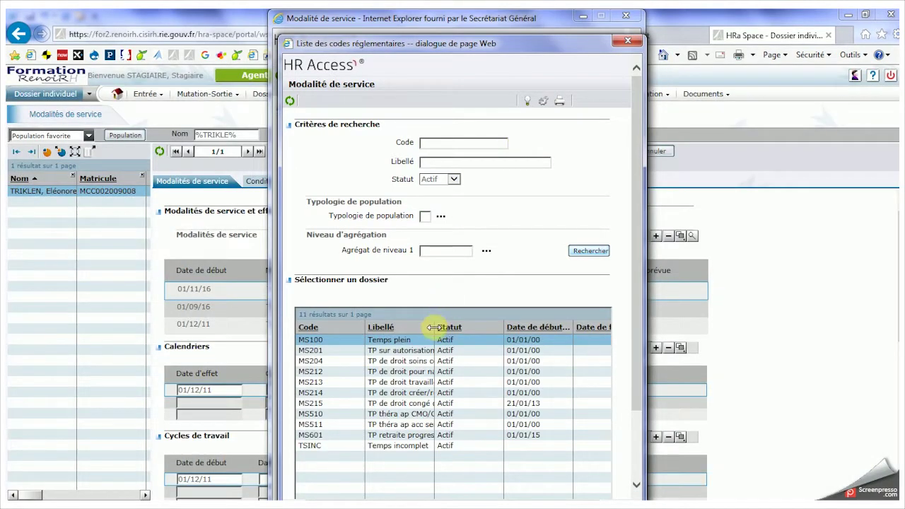
pyautogui.moveTo(434, 327); pyautogui.dragTo(530, 331)
pyautogui.doubleClick(452, 349)
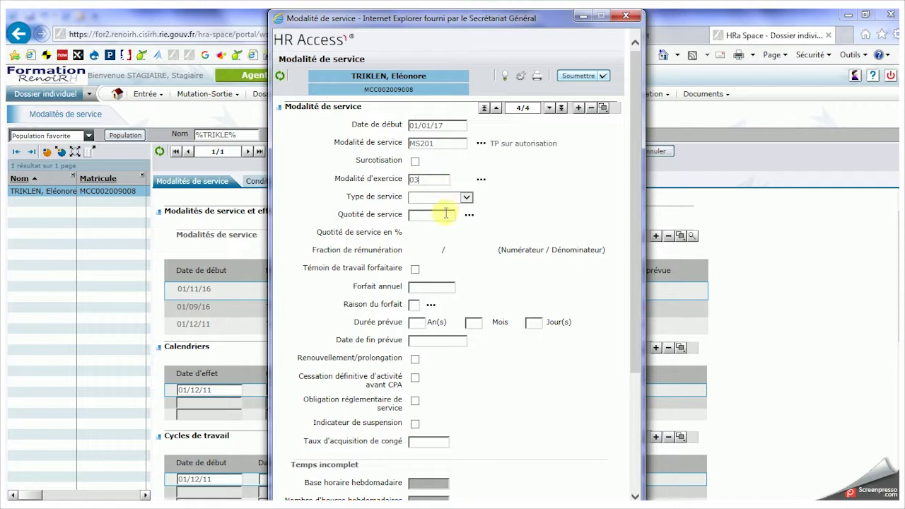
# Look up the service quota codes matching %TP8% and fill Quotité de service with TP80 (Temps partiel 80%).
pyautogui.click(468, 221)
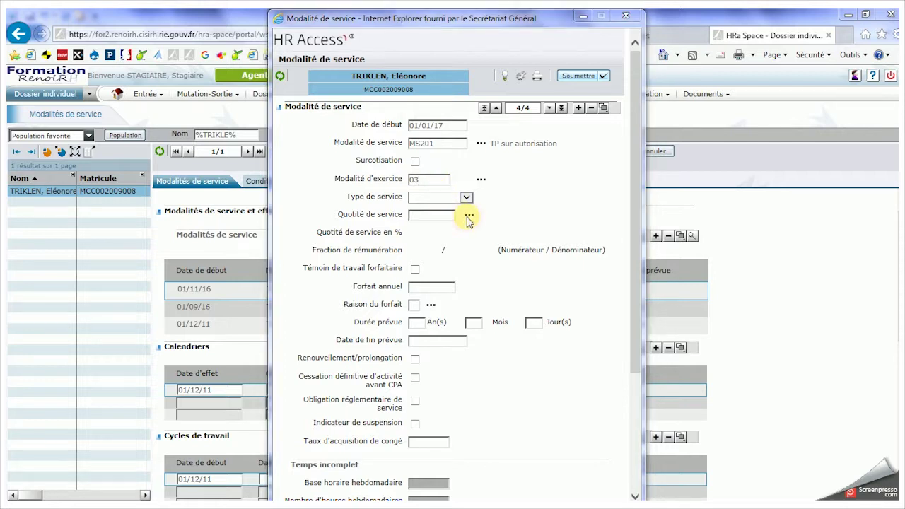
pyautogui.click(420, 139)
pyautogui.write('%TP8%')
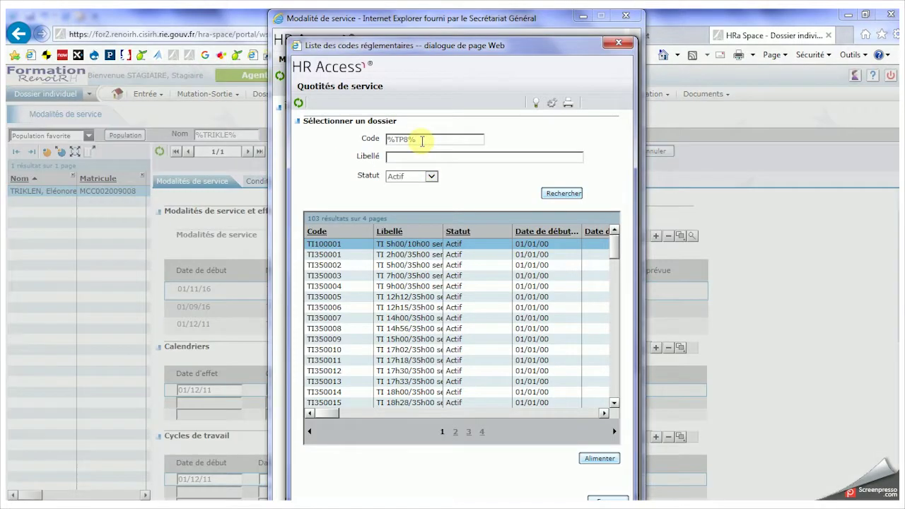
pyautogui.press('Return')
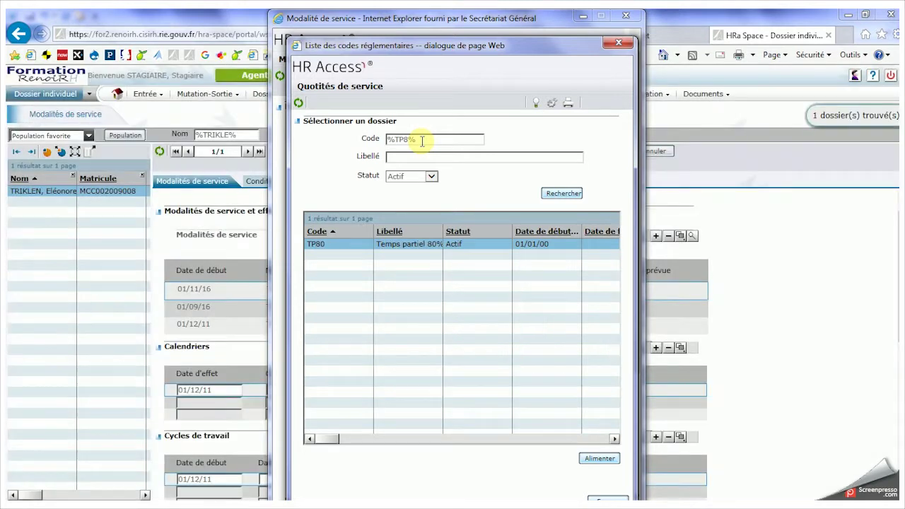
pyautogui.click(413, 243)
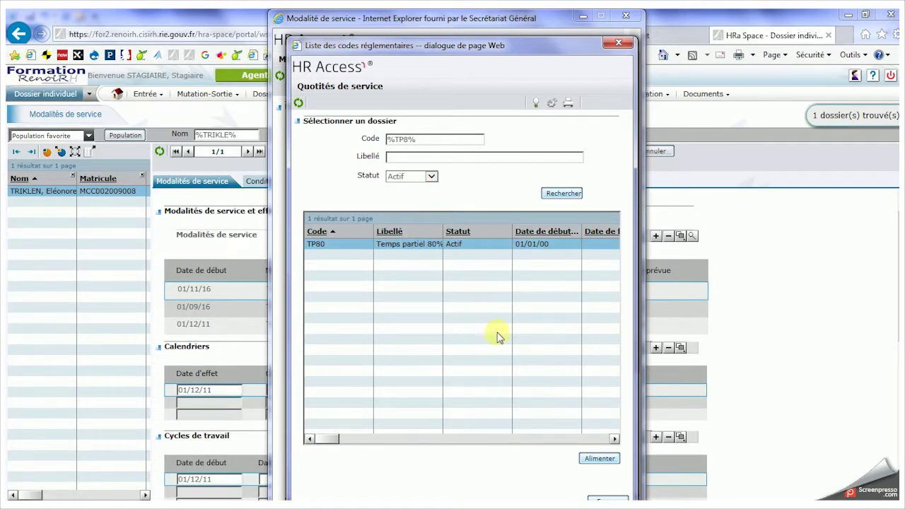
pyautogui.click(592, 459)
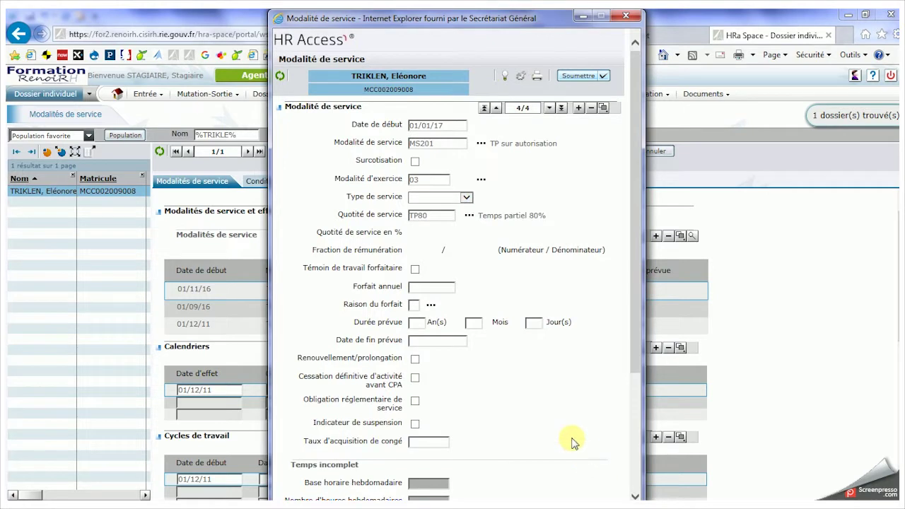
# Set the planned duration to 6 months and submit the new service modality, accepting the confirmation.
pyautogui.click(477, 323)
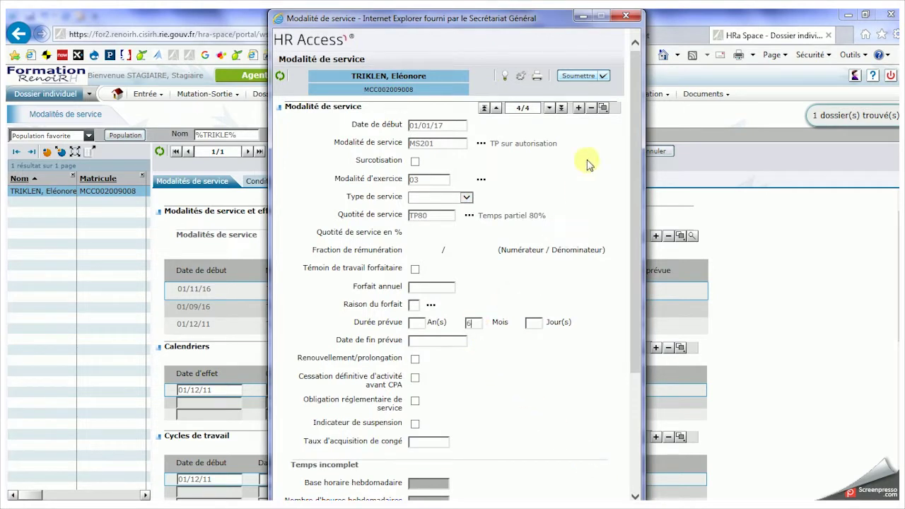
pyautogui.click(602, 77)
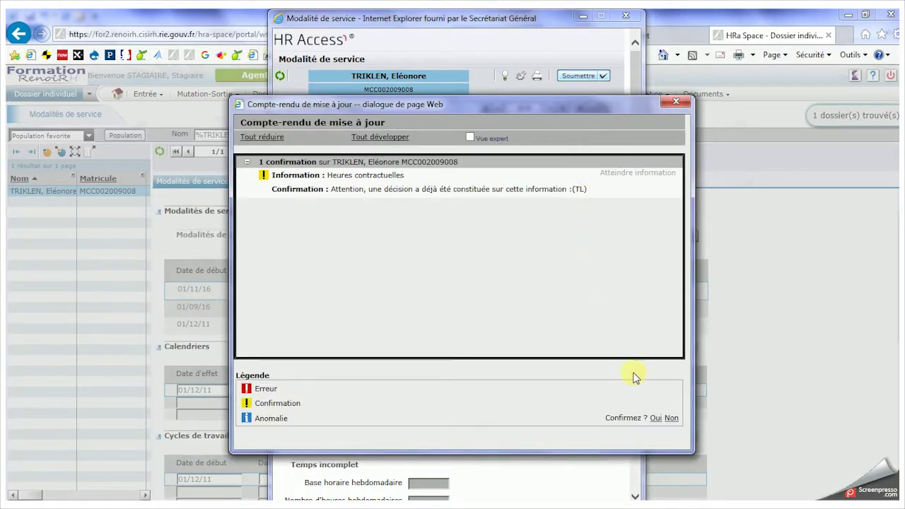
pyautogui.click(656, 418)
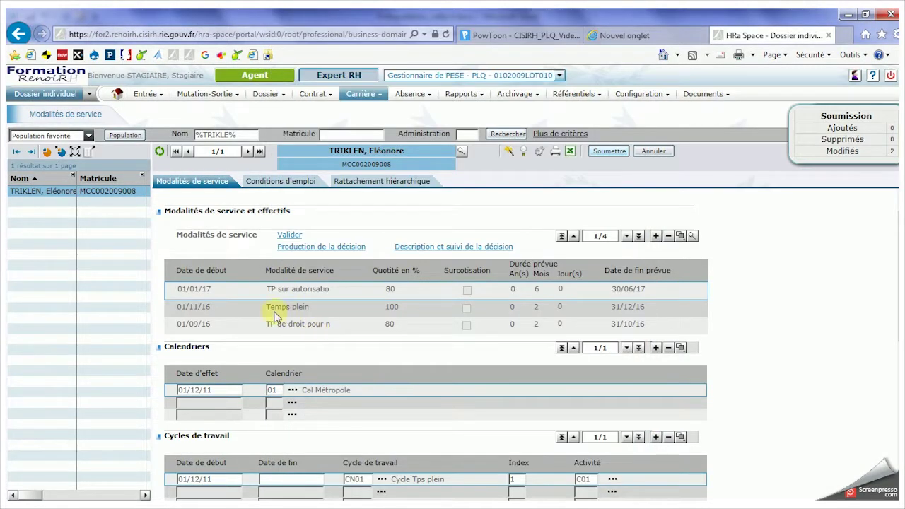
# Produce the decision for the 01/01/17 modality with nature CISC000012 - PLAC OU REN TPS PARTIEL SUR AUTOR SANS SURCOT, and close its report.
pyautogui.click(298, 247)
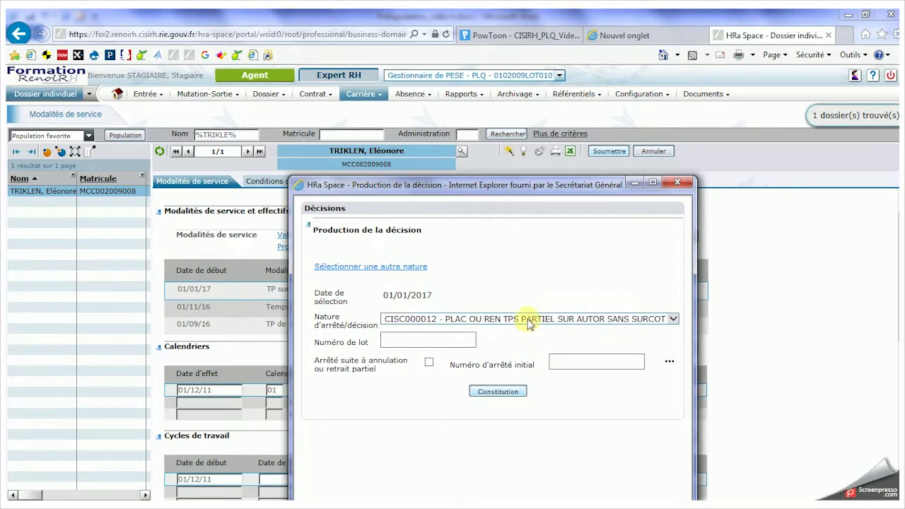
pyautogui.click(528, 322)
pyautogui.click(529, 320)
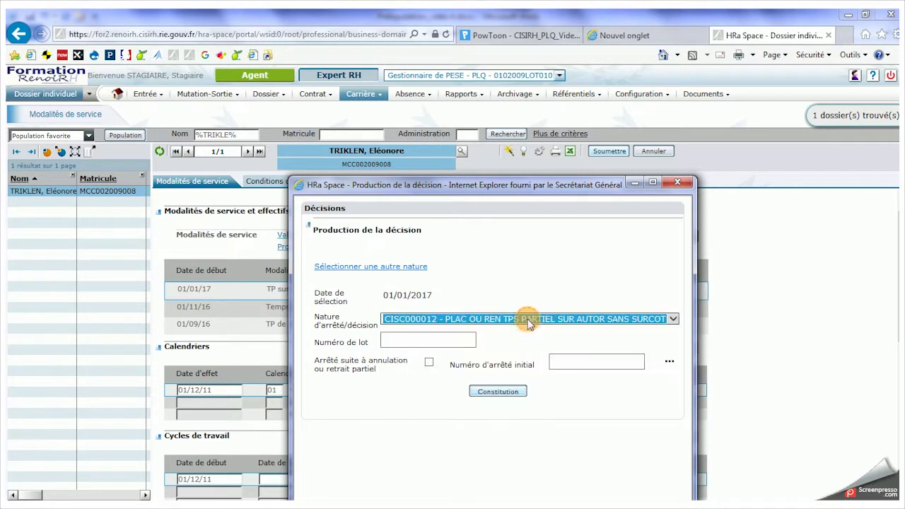
pyautogui.click(521, 393)
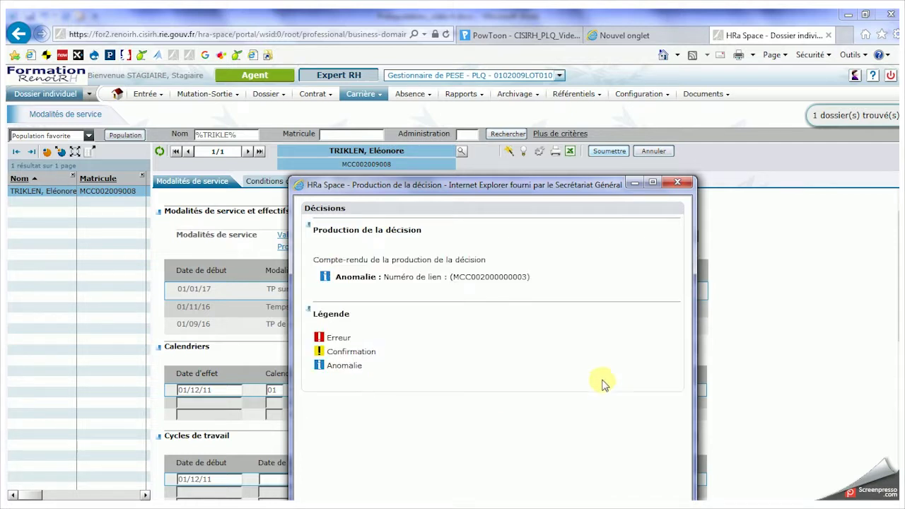
pyautogui.click(677, 186)
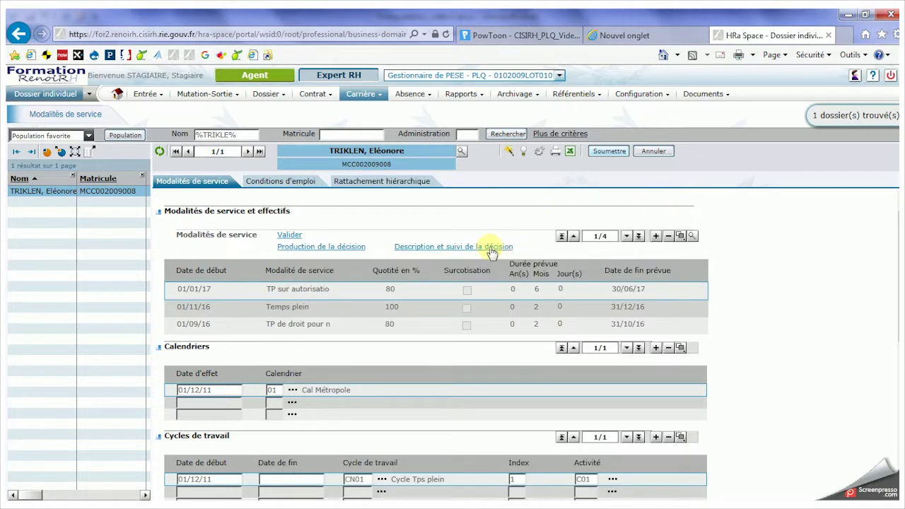
# Review the produced decision's text, set its state to Signé with En date du 10/10/17, and submit it with confirmation.
pyautogui.click(447, 251)
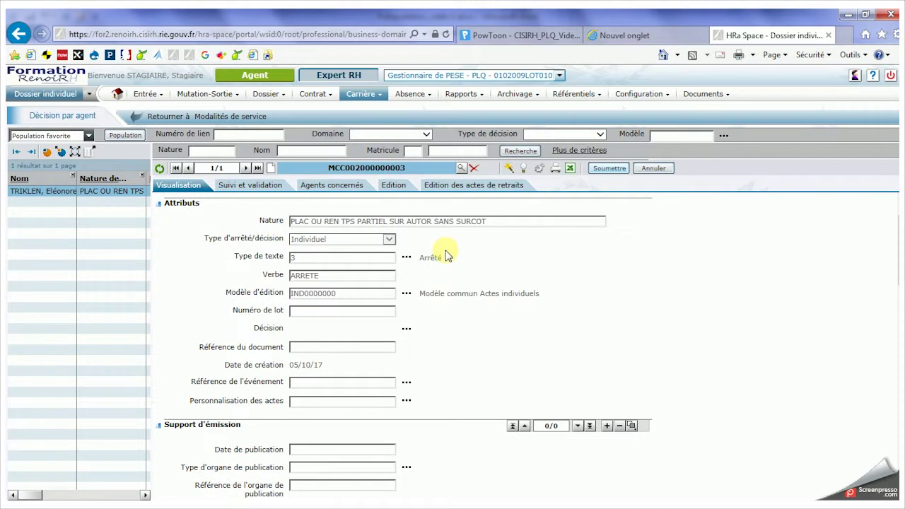
pyautogui.scroll(-5, 455, 359)
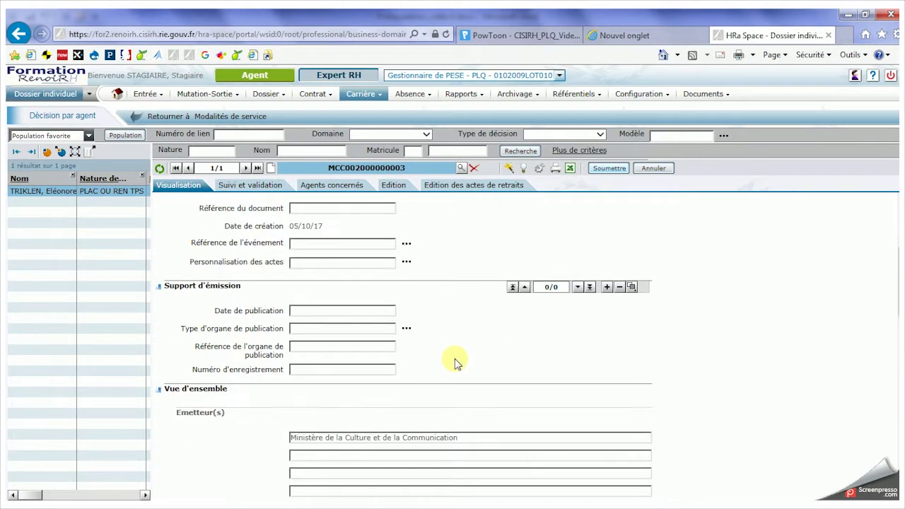
pyautogui.scroll(-5, 455, 362)
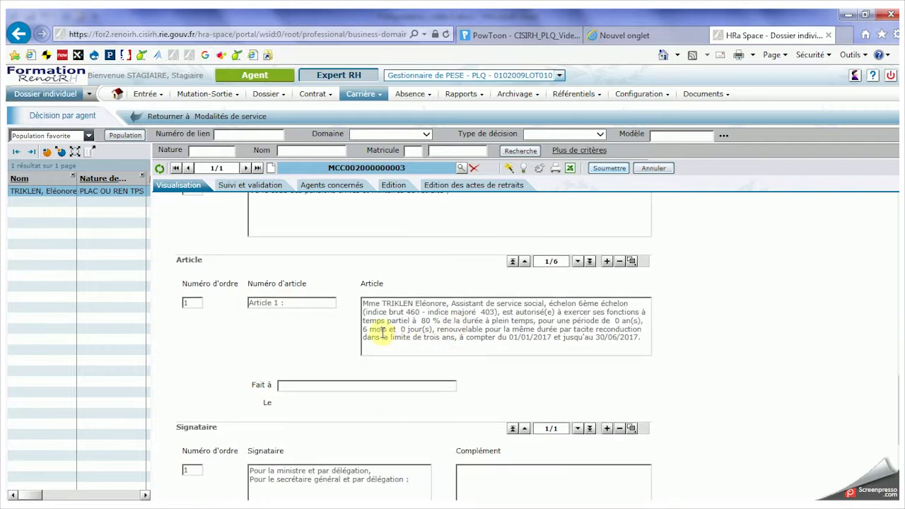
pyautogui.click(251, 187)
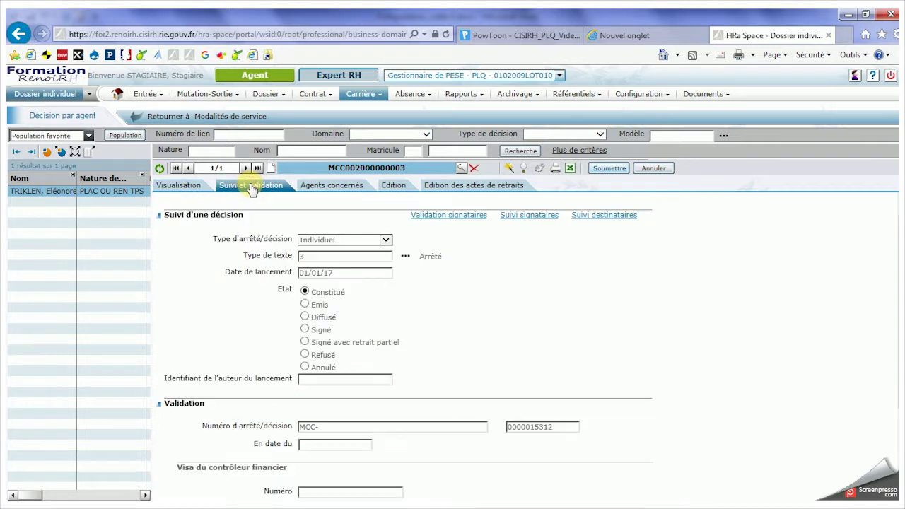
pyautogui.click(306, 330)
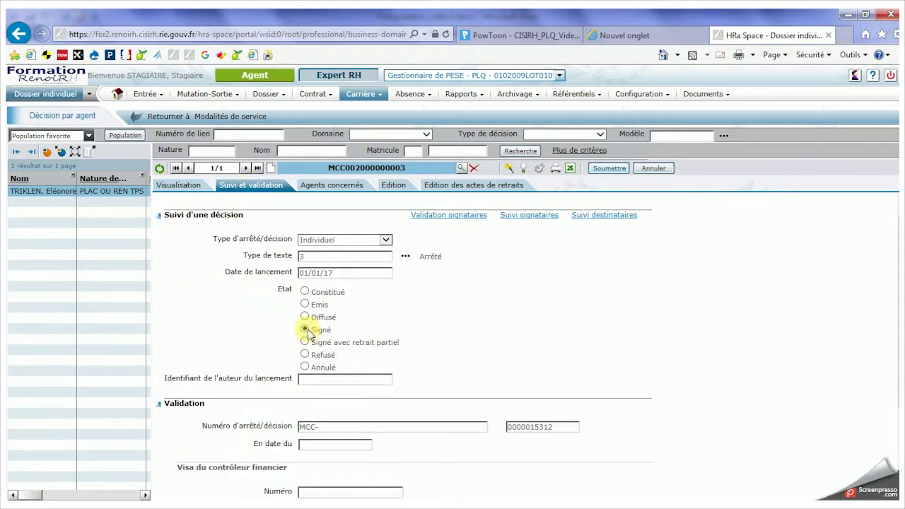
pyautogui.click(343, 446)
pyautogui.write('10102017')
pyautogui.click(592, 168)
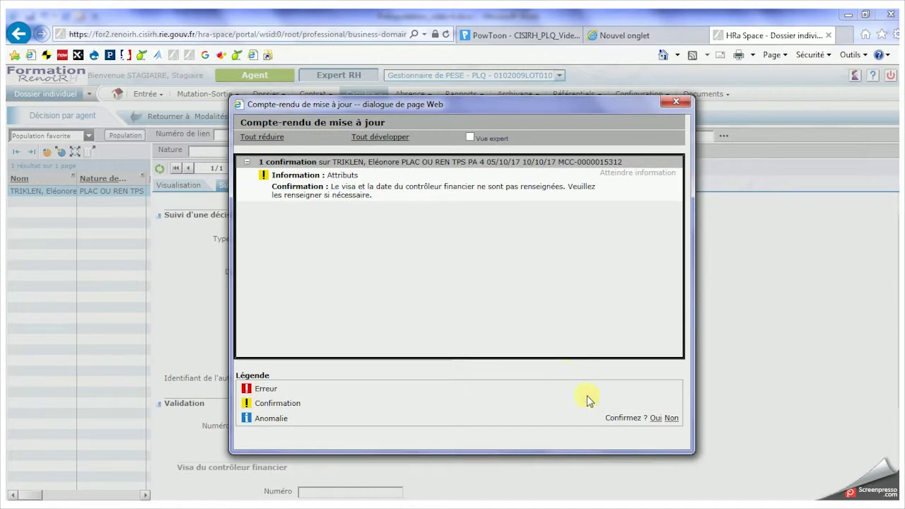
pyautogui.click(656, 418)
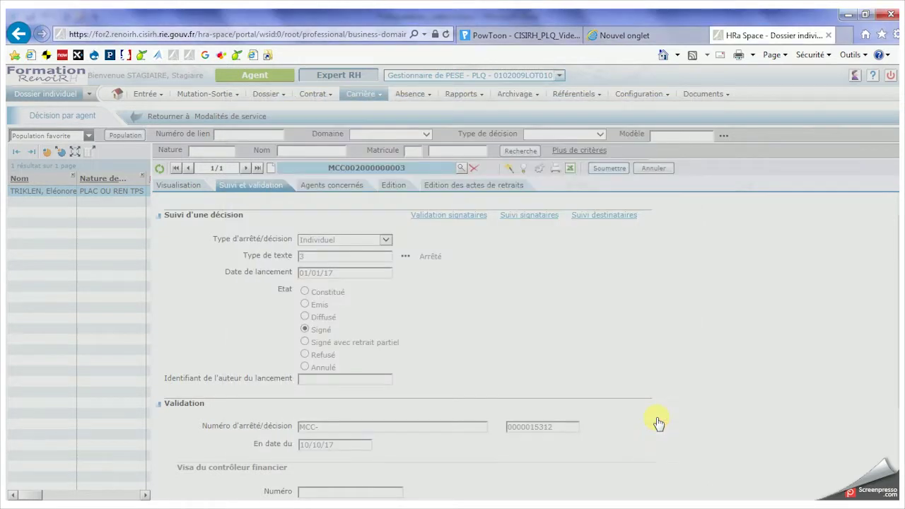
# Return to Modalités de service, set the 01/01/17 modality's validation status to Transfert, and submit.
pyautogui.click(181, 121)
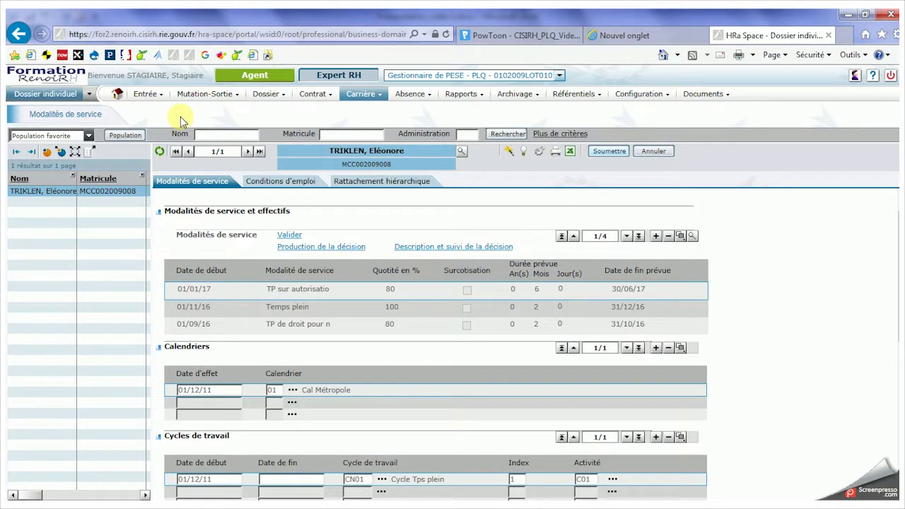
pyautogui.click(283, 238)
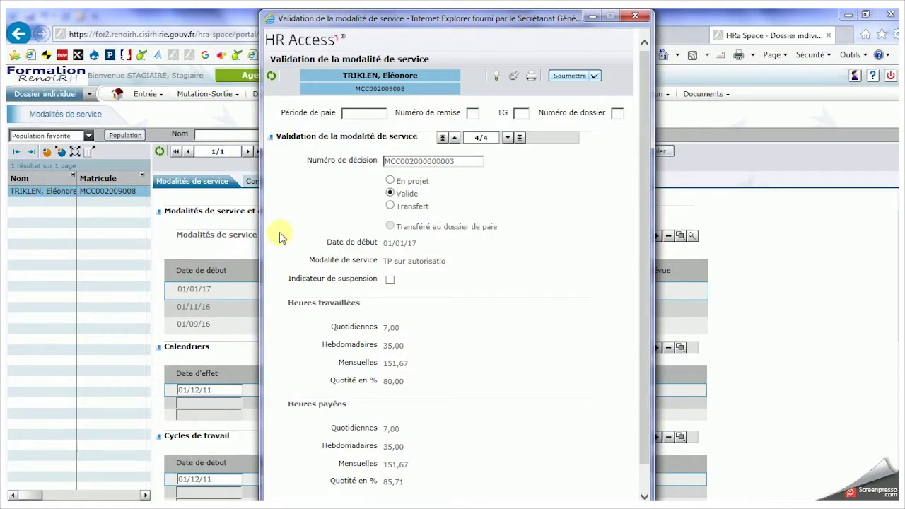
pyautogui.click(390, 205)
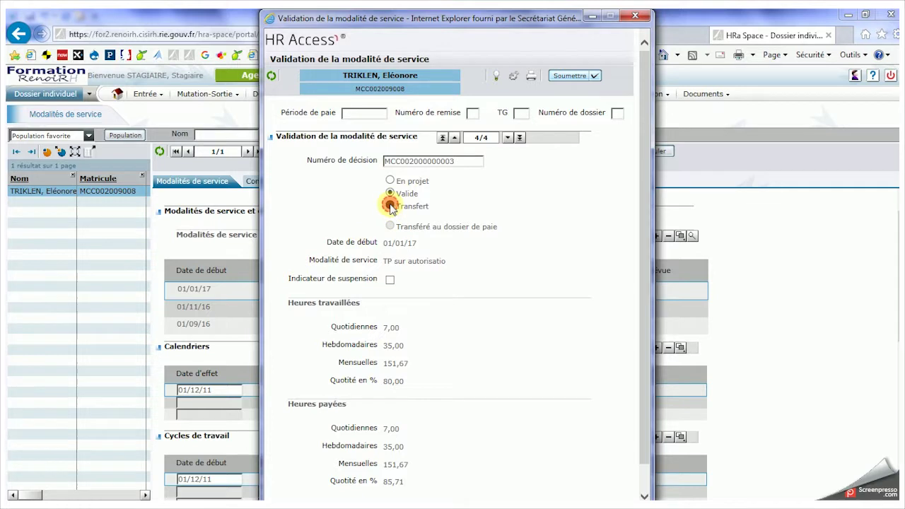
pyautogui.click(596, 79)
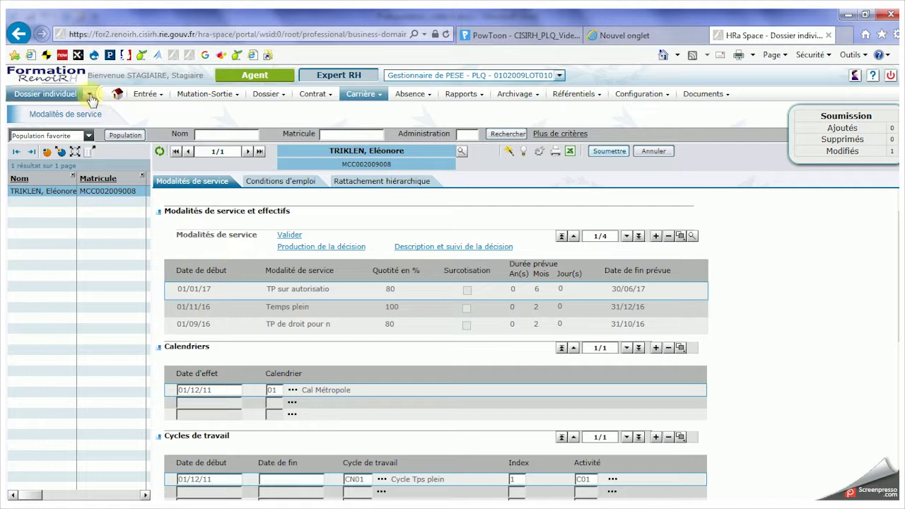
# Open the Préliquidation domain in a new tab and go to the Valider/Transférer individuellement page under Prise en charge.
pyautogui.click(89, 94)
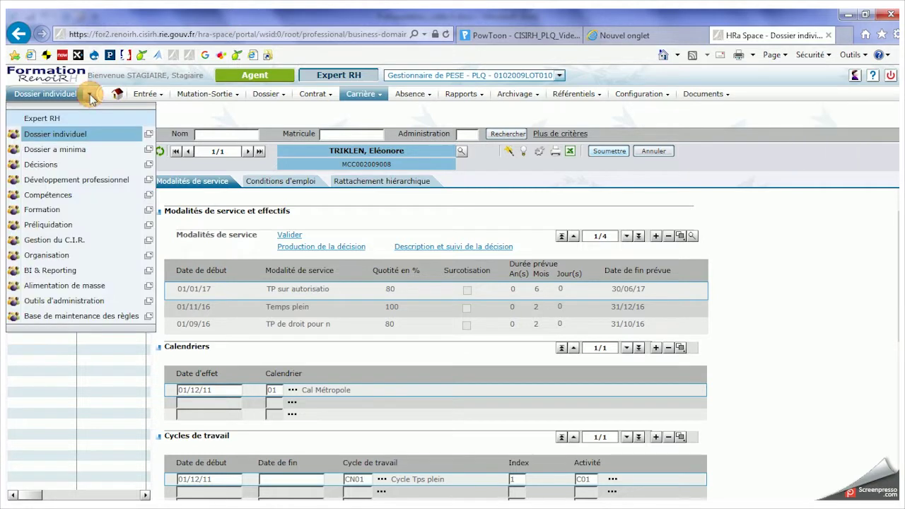
pyautogui.click(149, 225)
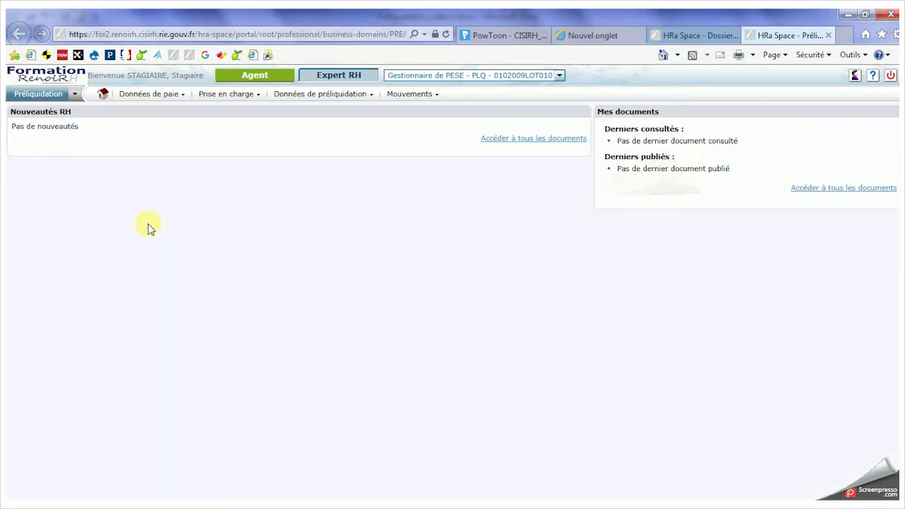
pyautogui.click(226, 95)
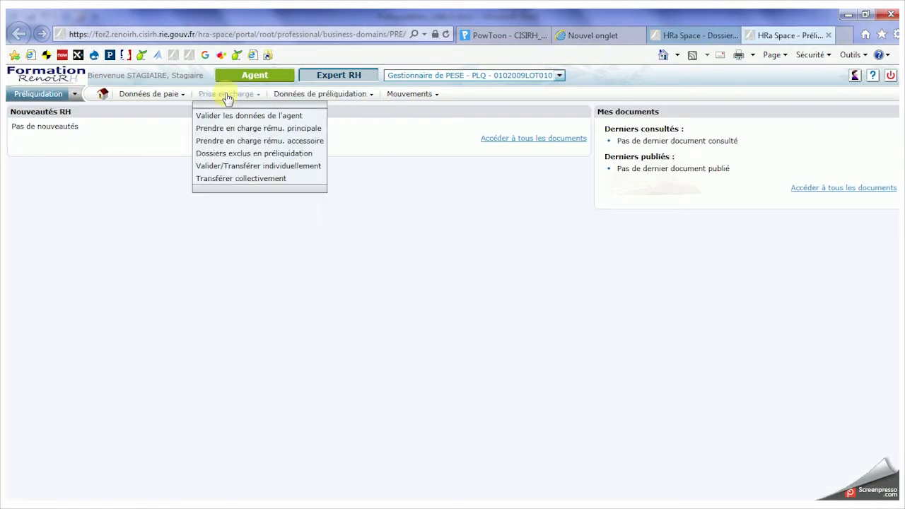
pyautogui.click(232, 166)
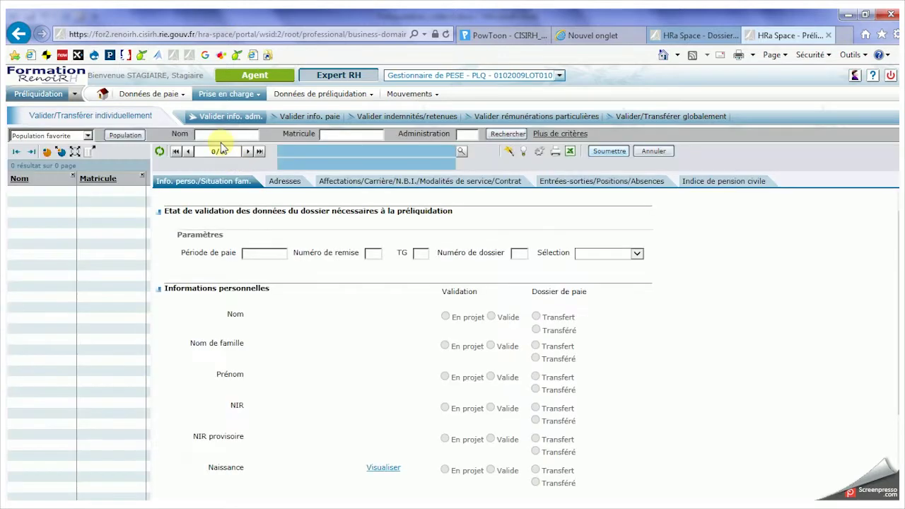
# Search for the agent by surname and check the payroll transfer status of the 01/01/17 service modality.
pyautogui.click(218, 134)
pyautogui.press('Return')
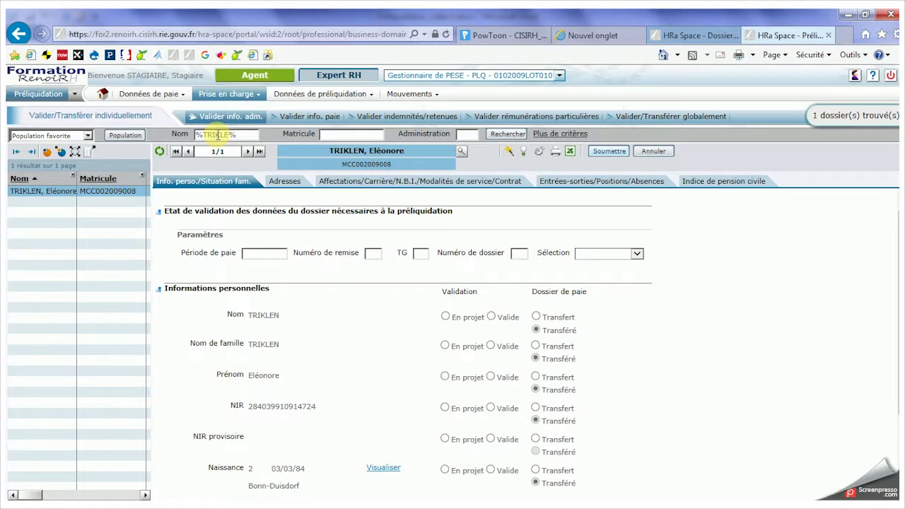
pyautogui.click(446, 188)
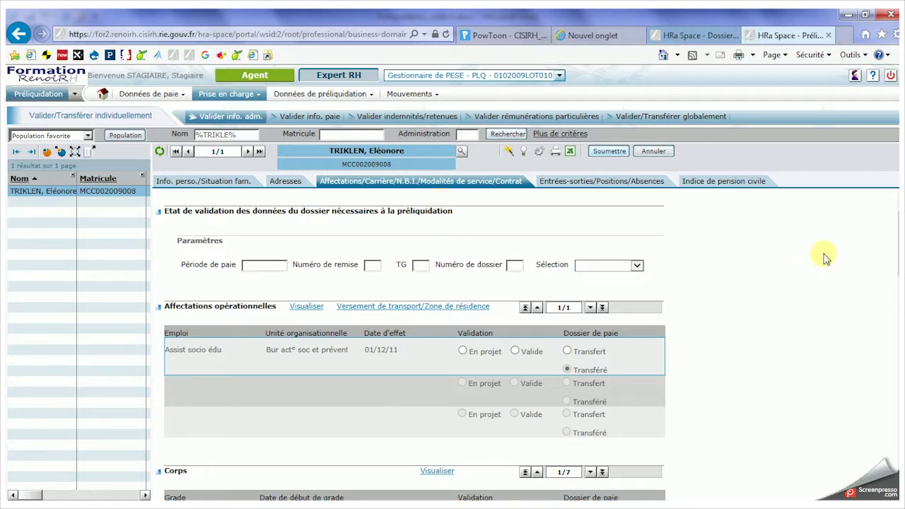
pyautogui.scroll(-2, 813, 262)
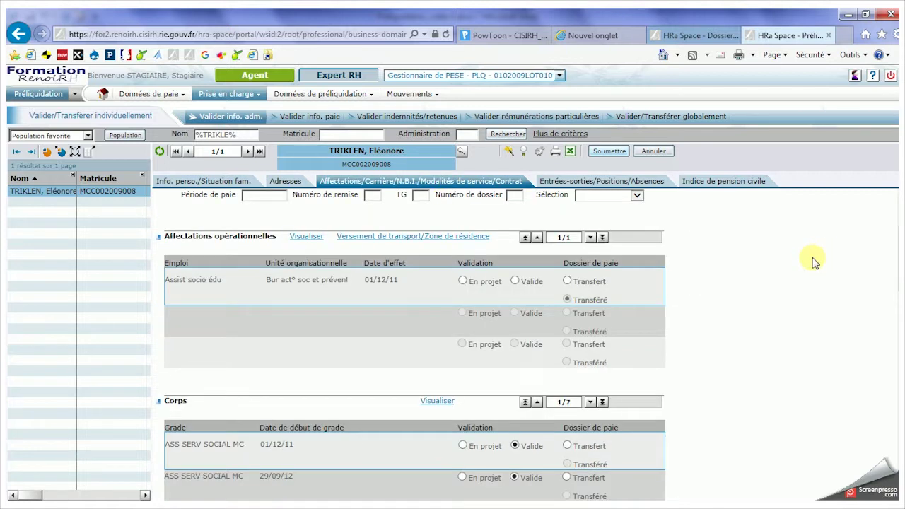
pyautogui.scroll(-5, 813, 262)
pyautogui.scroll(-8, 813, 262)
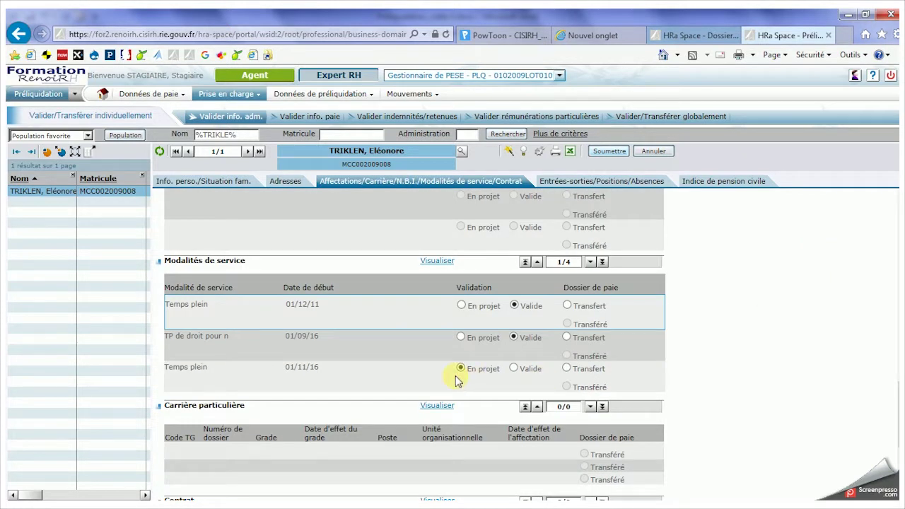
pyautogui.click(589, 262)
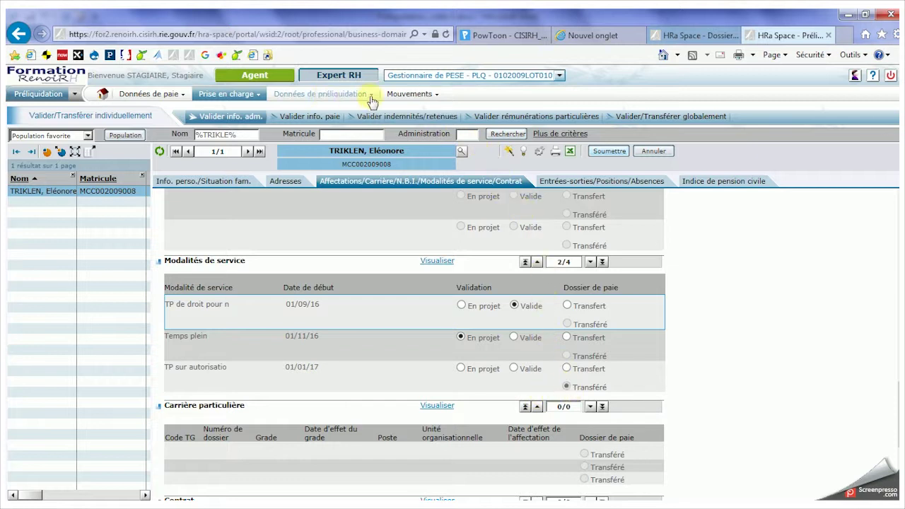
# Go to Créer les mouvements and load the agent's file by searching for the surname.
pyautogui.click(409, 96)
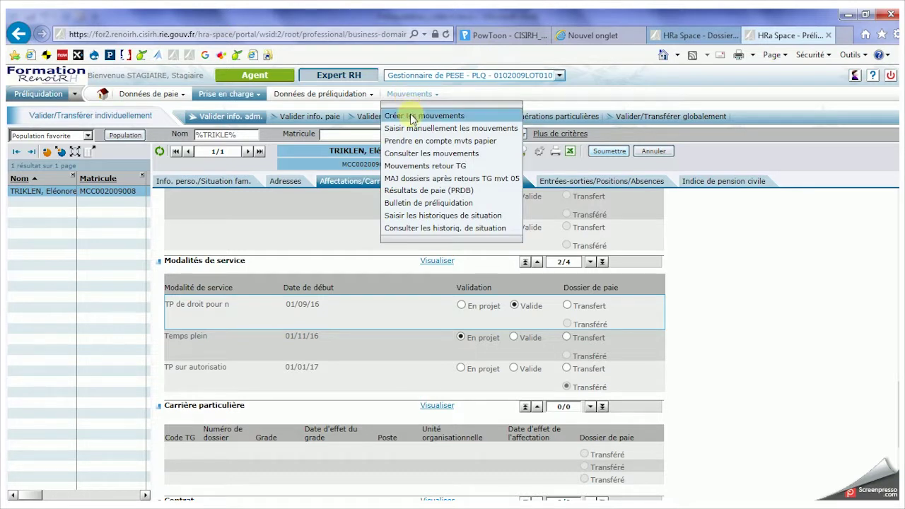
pyautogui.click(413, 118)
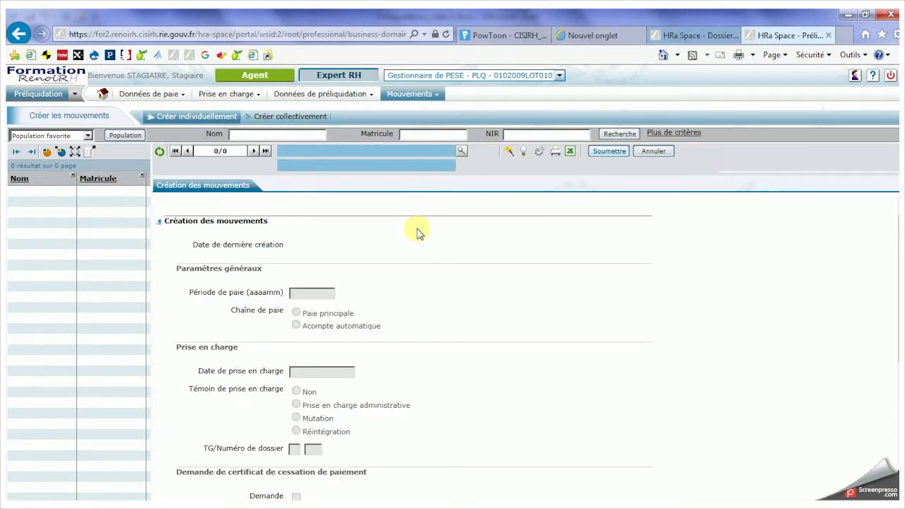
pyautogui.click(304, 136)
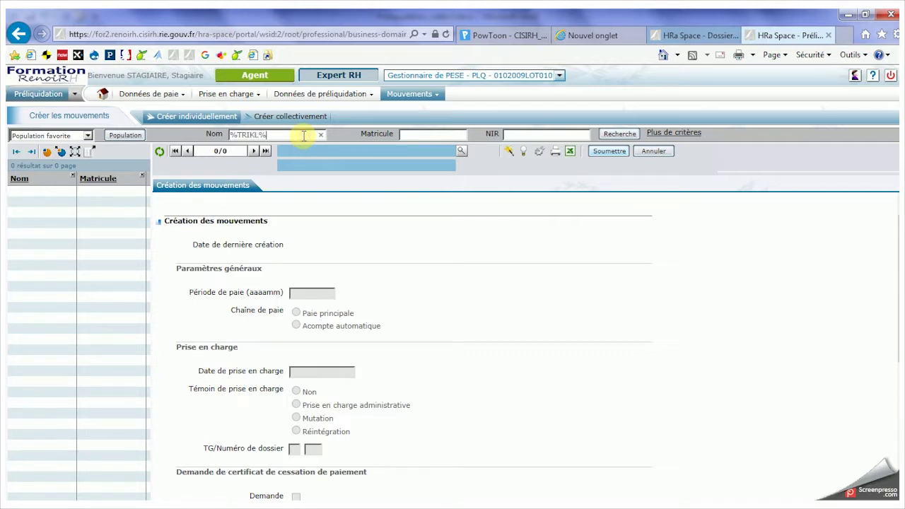
pyautogui.press('Return')
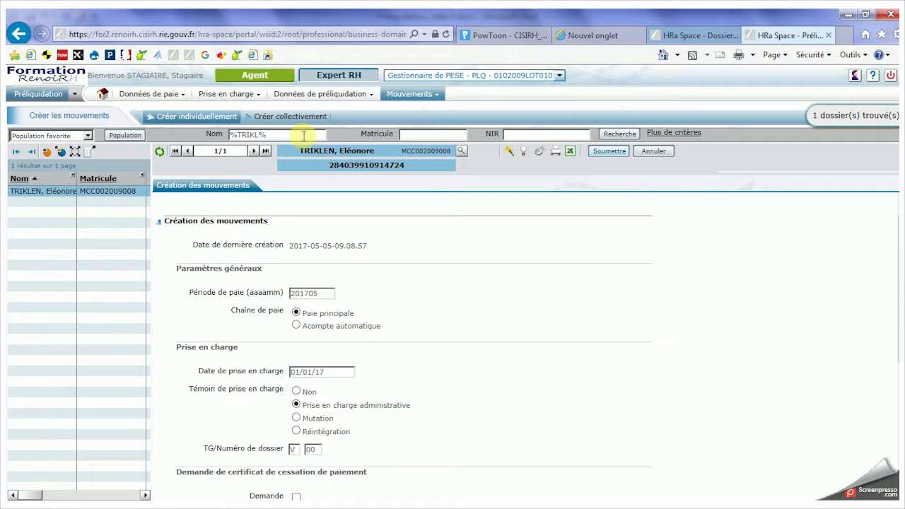
# Set Période de paie to 201711 and Témoin de prise en charge to Non, enable Demande de soumission pour créer les mouvements, and submit.
pyautogui.click(327, 292)
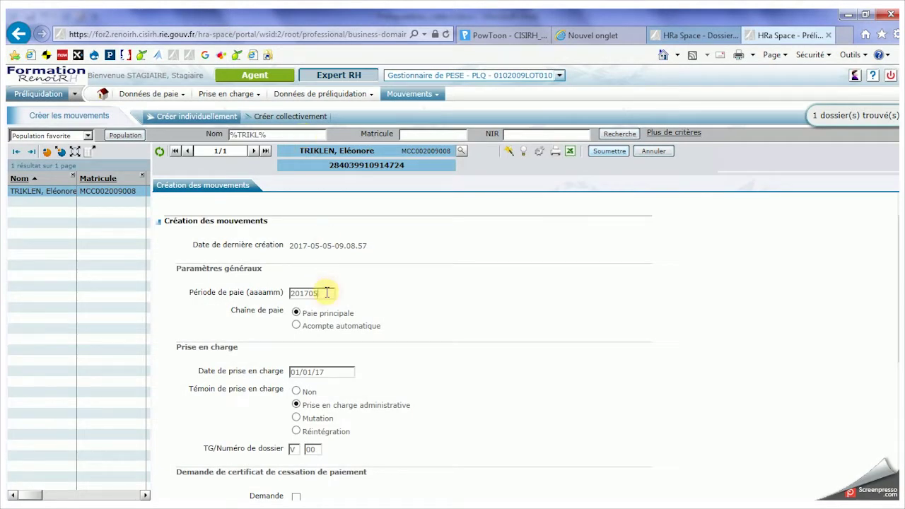
pyautogui.write('11')
pyautogui.scroll(-1, 375, 362)
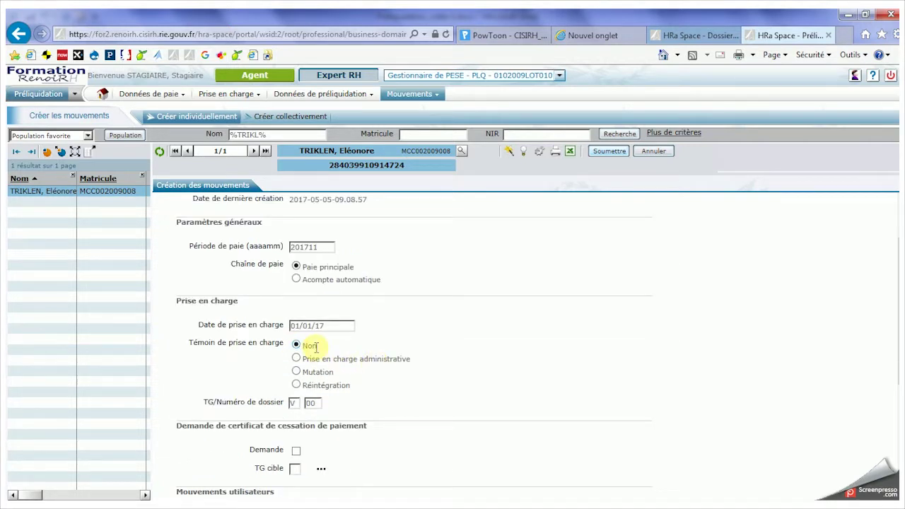
pyautogui.scroll(-3, 435, 364)
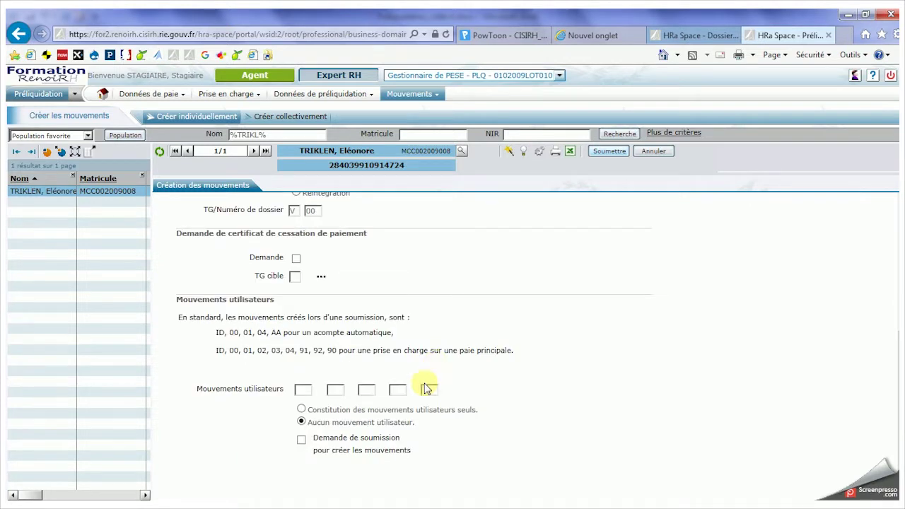
pyautogui.click(301, 440)
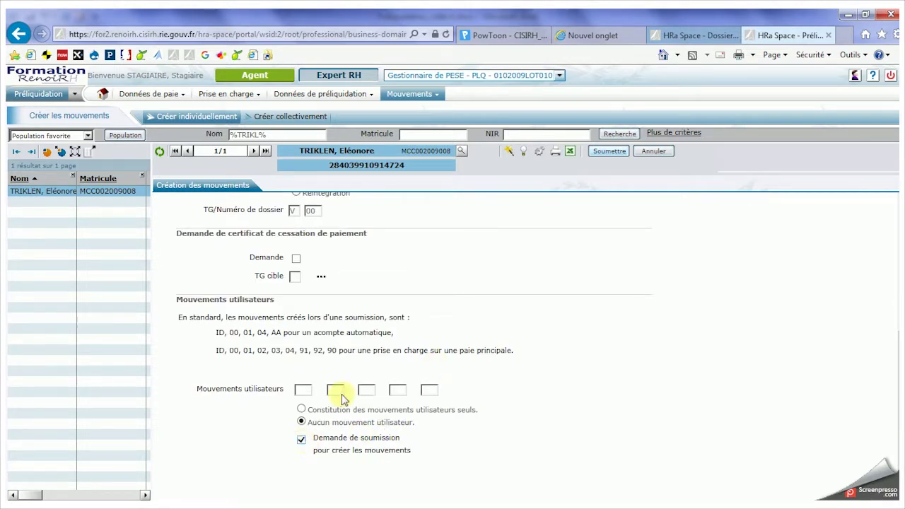
pyautogui.click(607, 151)
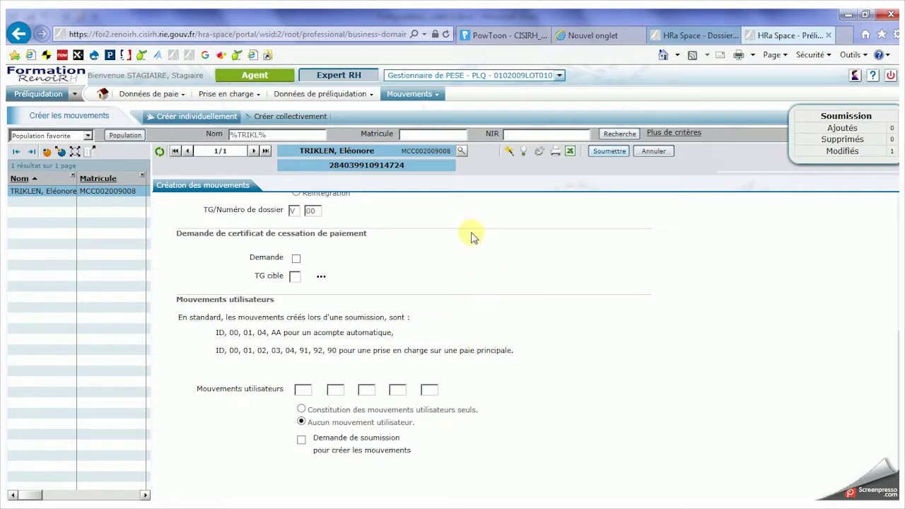
# Go to Consulter les mouvements and list all of the agent's movements using code %.
pyautogui.click(422, 98)
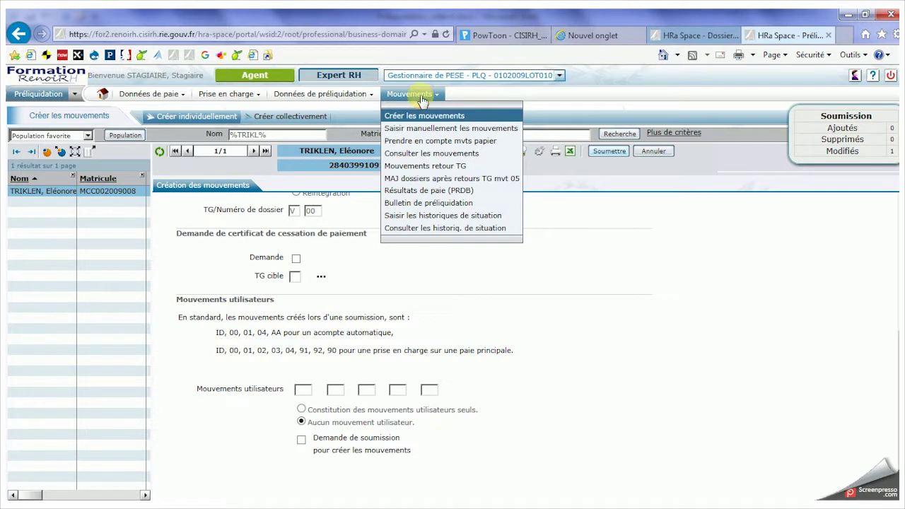
pyautogui.click(423, 153)
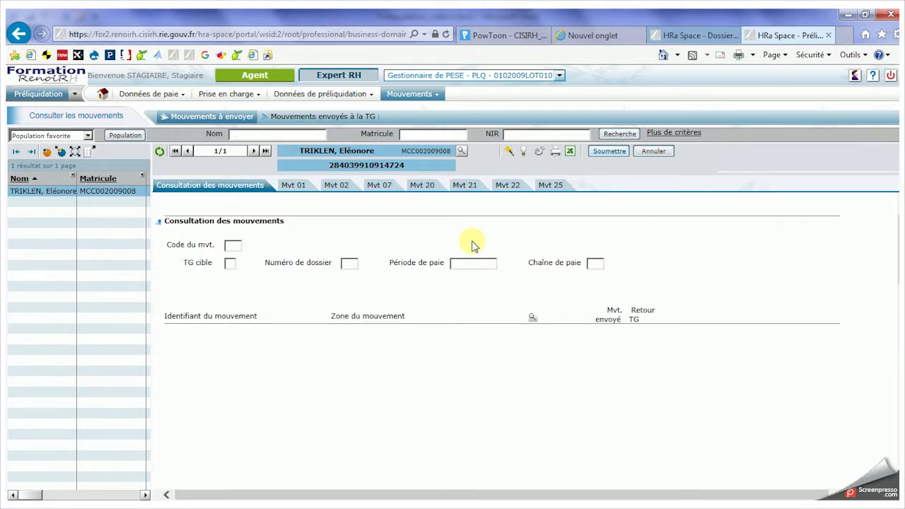
pyautogui.click(237, 246)
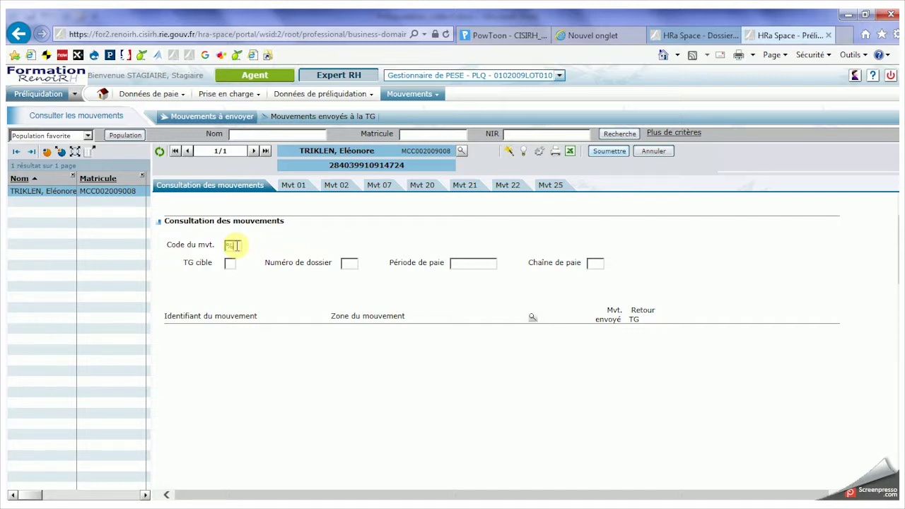
pyautogui.write('%')
pyautogui.press('Return')
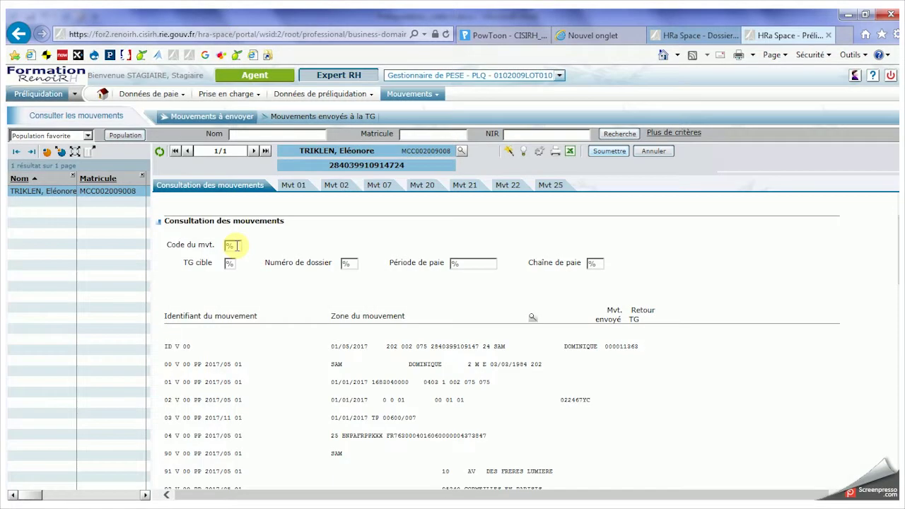
# Review the movements awaiting dispatch and filter them by Code du mvt. 03.
pyautogui.scroll(-3, 245, 322)
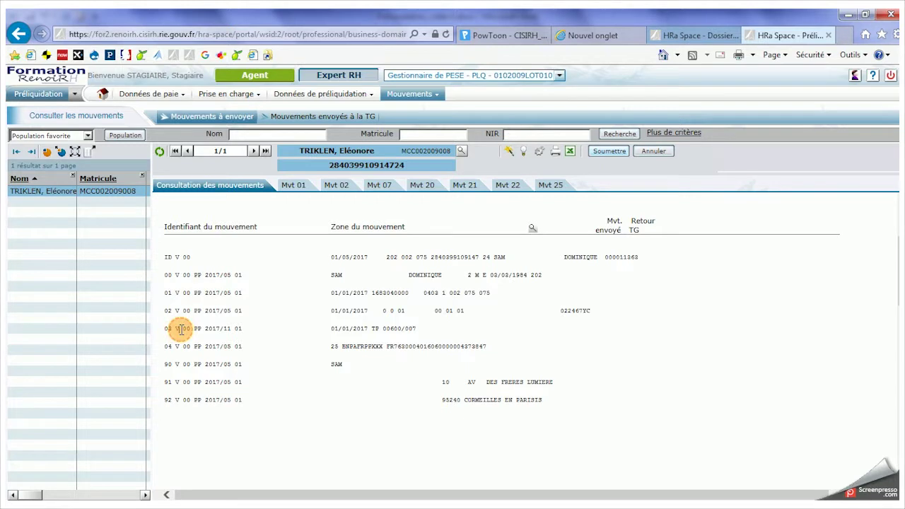
pyautogui.scroll(3, 261, 266)
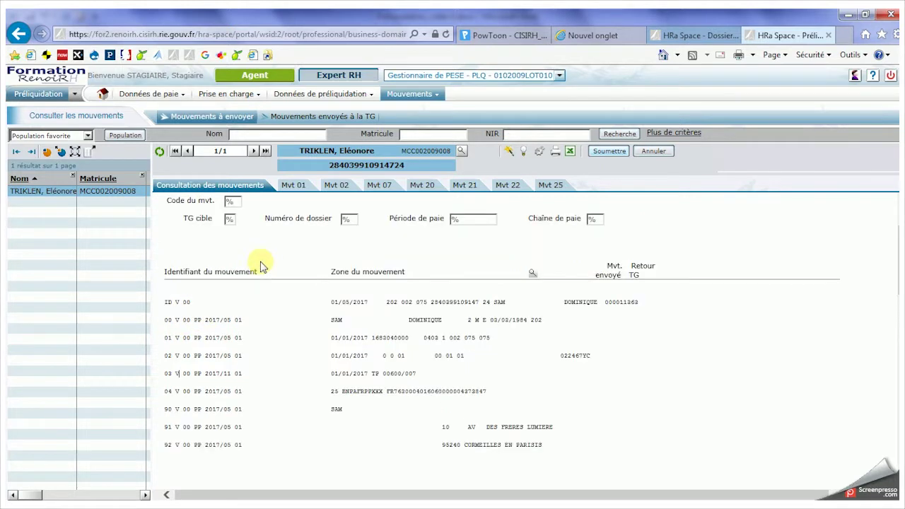
pyautogui.click(231, 246)
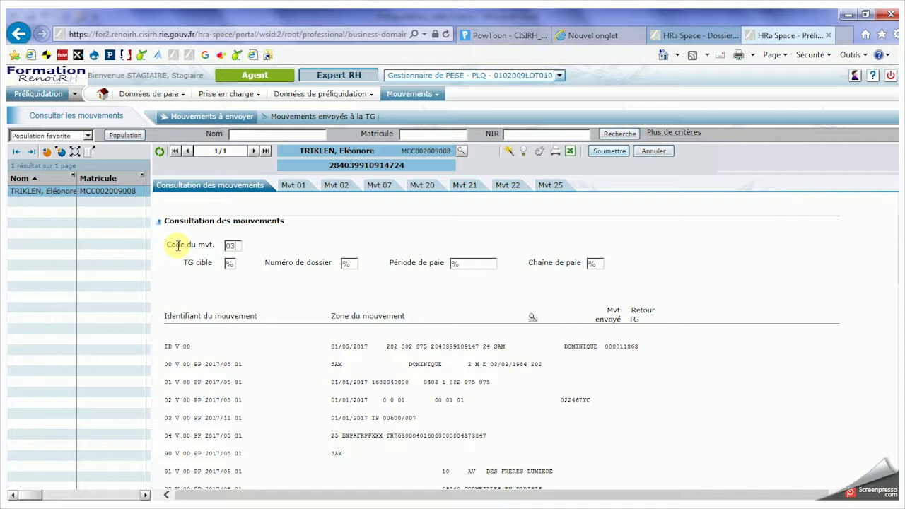
pyautogui.press('Return')
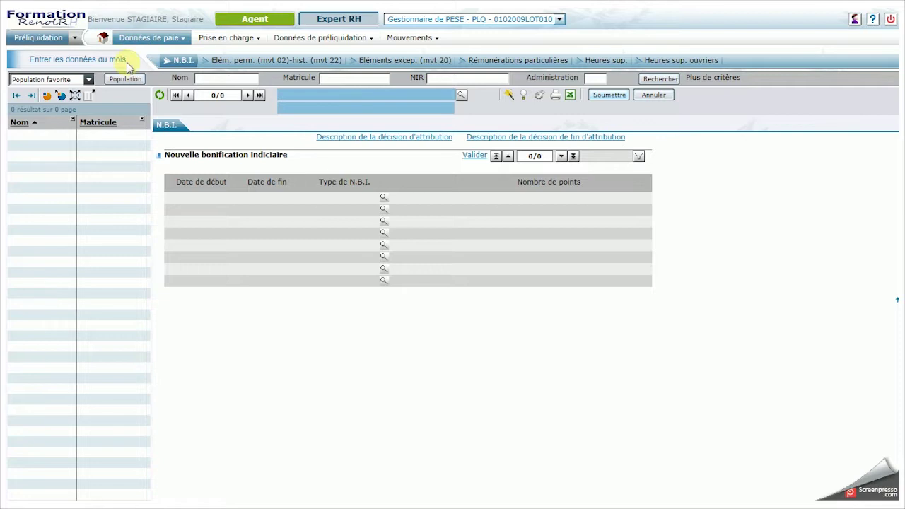
# Load the agent's file in Entrer les données du mois by surname and display the Historisées (mvt 22) elements.
pyautogui.click(206, 77)
pyautogui.write('%TRIKL%')
pyautogui.press('Return')
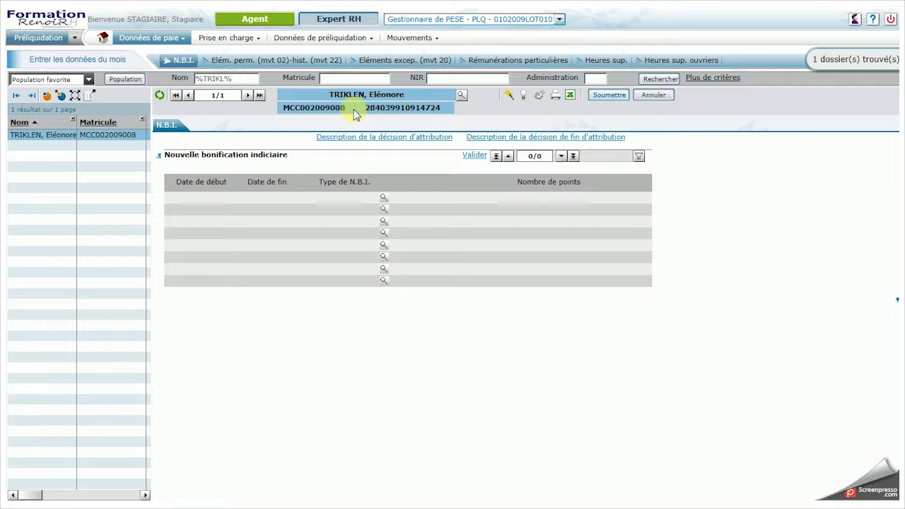
pyautogui.click(327, 61)
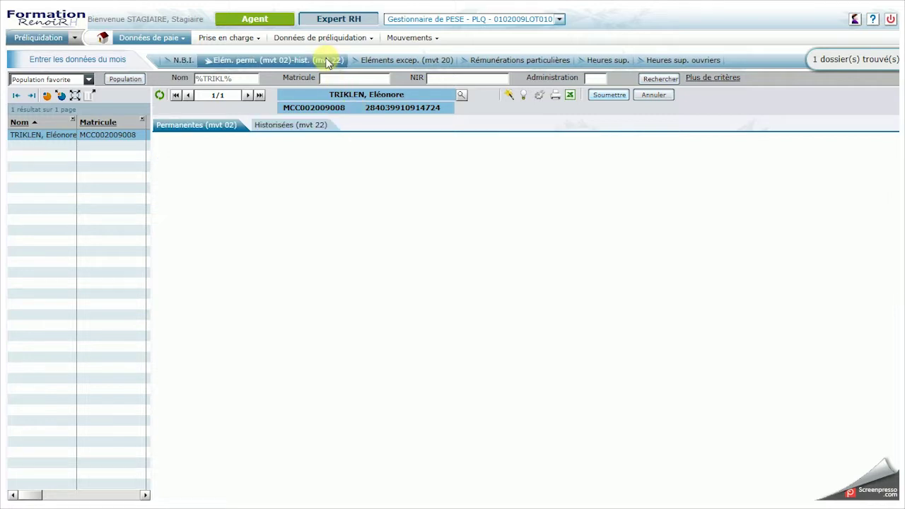
pyautogui.click(318, 127)
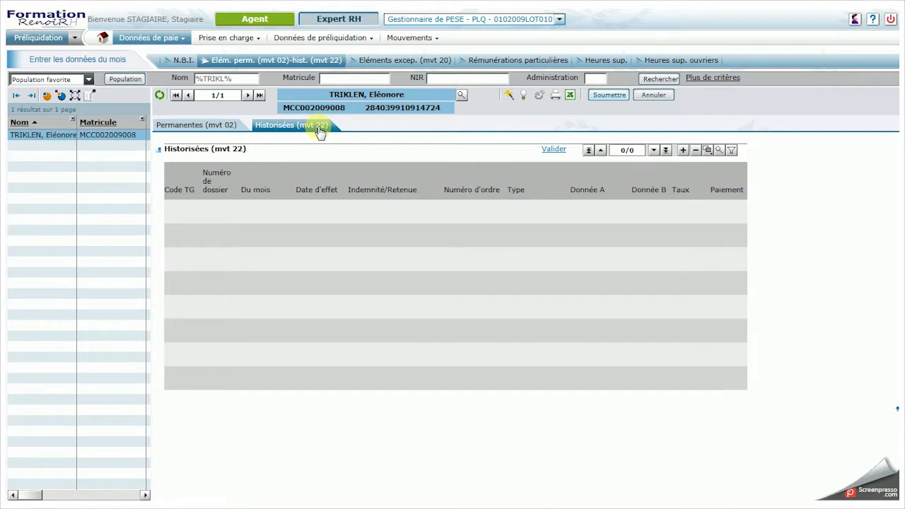
# Add a mvt 22 entry with Du mois 201711, Date d'effet 01/10/17 and Indemnité/Retenue 0033.
pyautogui.click(683, 151)
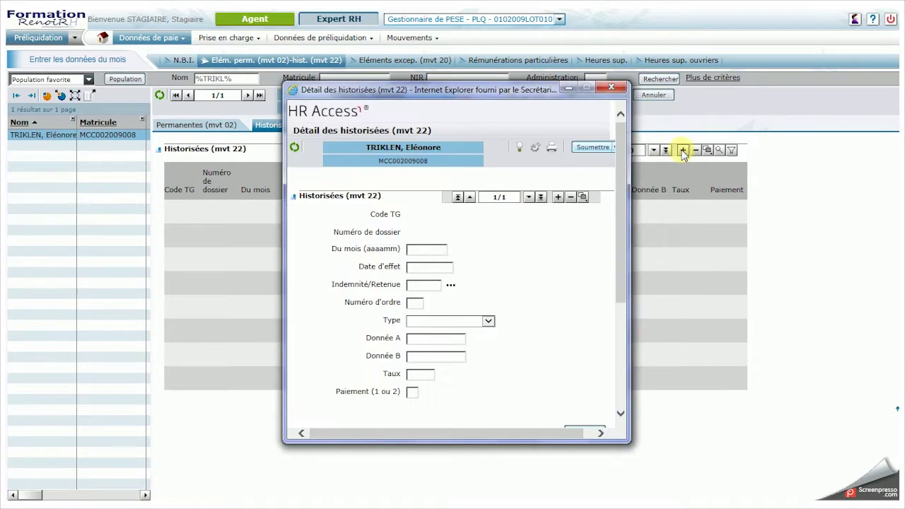
pyautogui.click(429, 248)
pyautogui.write('201711')
pyautogui.click(429, 267)
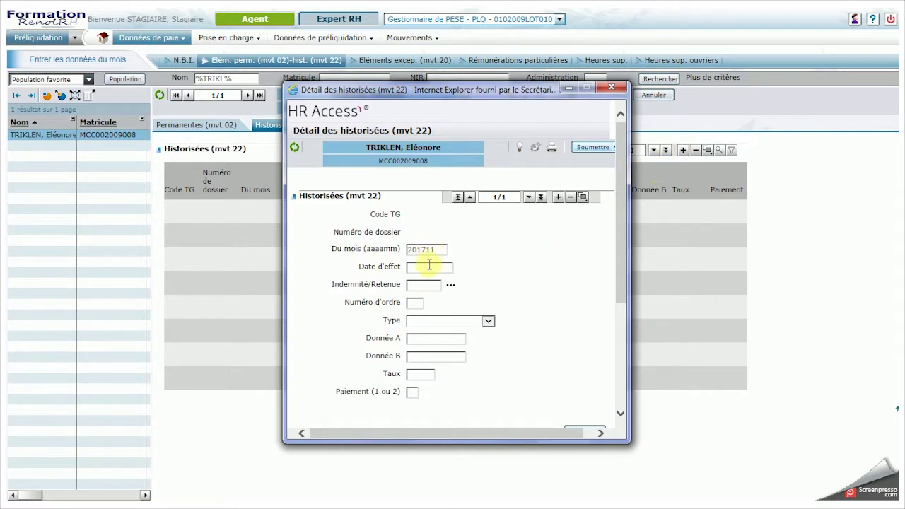
pyautogui.write('01/10/17')
pyautogui.click(424, 285)
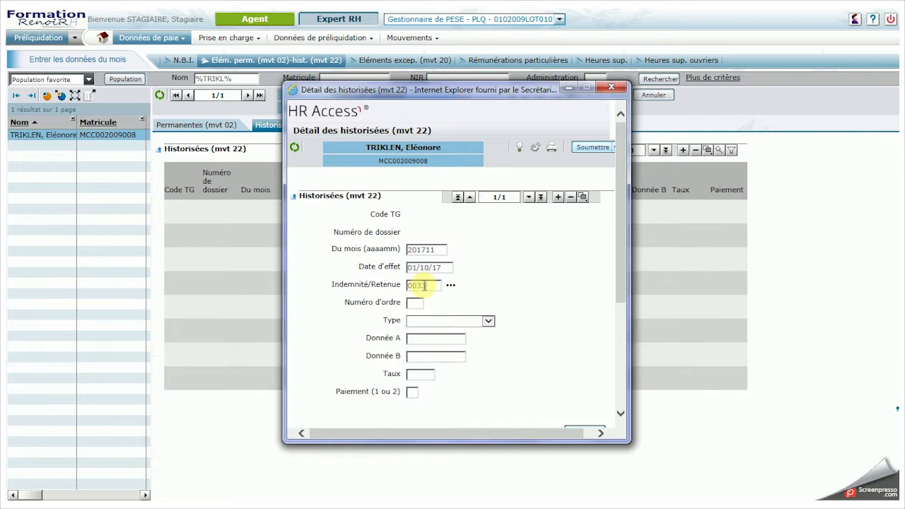
# Set the mvt 22 entry's Type to Permanentes, Taux to 050 and Paiement to 1, and submit it.
pyautogui.click(430, 320)
pyautogui.click(431, 328)
pyautogui.click(426, 374)
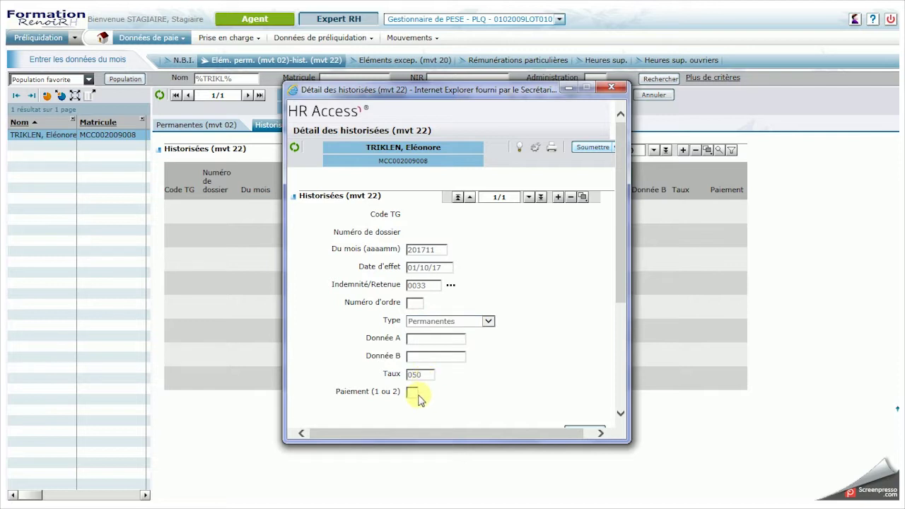
pyautogui.click(415, 393)
pyautogui.moveTo(452, 433); pyautogui.dragTo(541, 430)
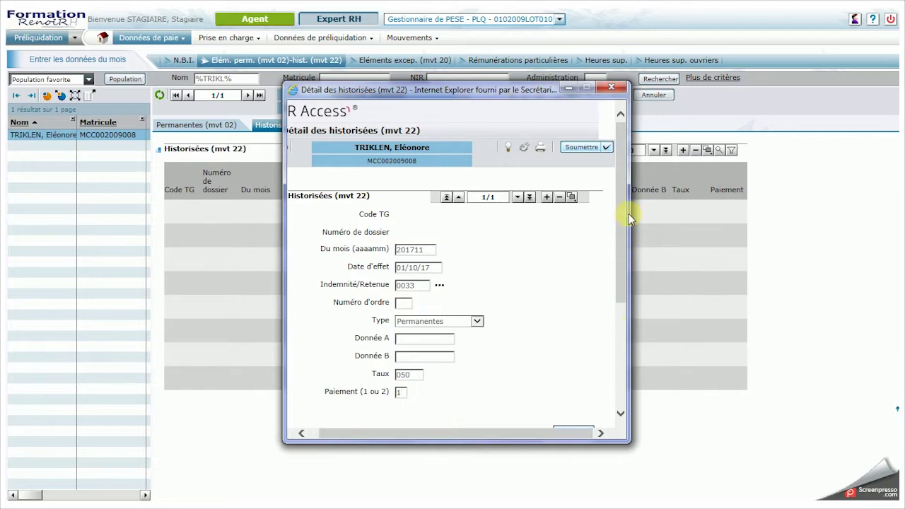
pyautogui.click(605, 148)
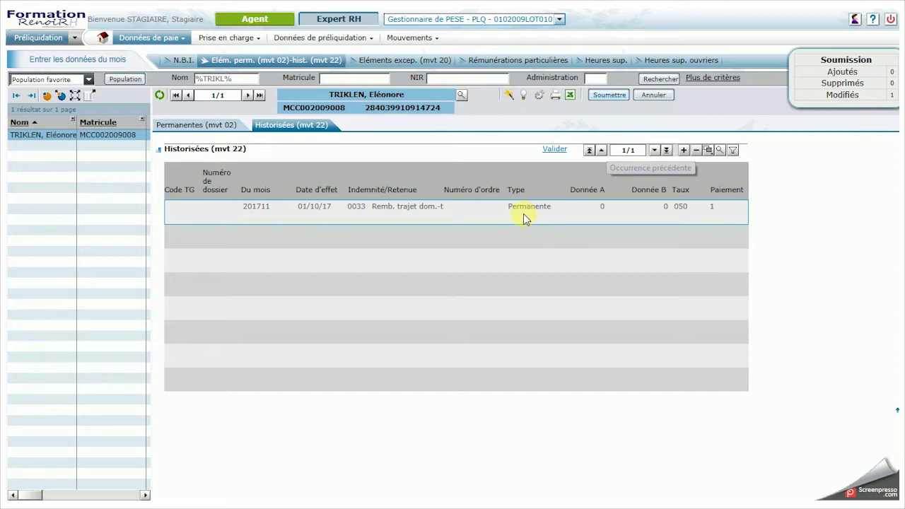
# Set the validation status of the 0033 mvt 22 entry to Transfert, submit, and confirm the update.
pyautogui.click(549, 149)
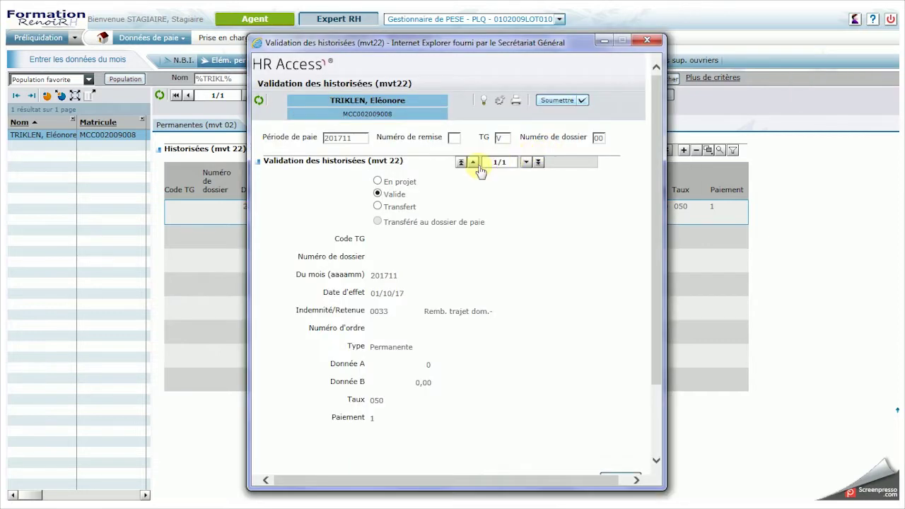
pyautogui.click(377, 205)
pyautogui.click(582, 100)
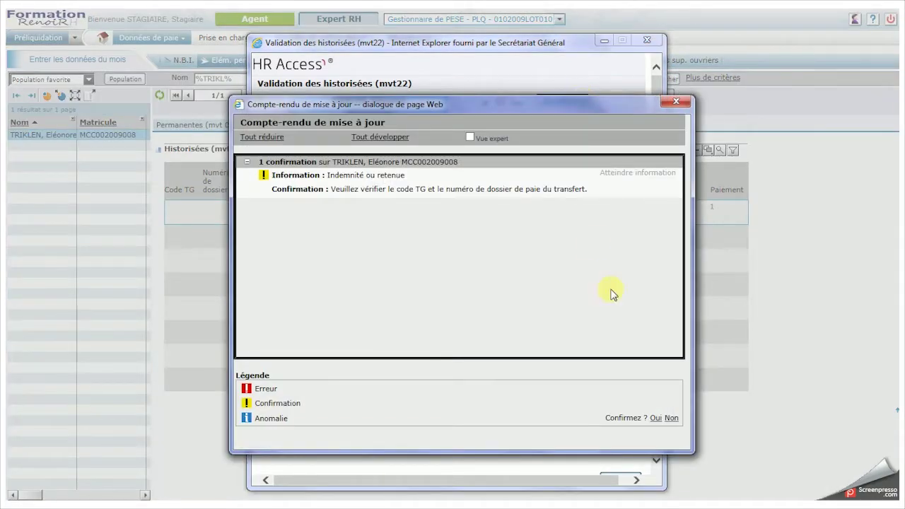
pyautogui.click(655, 418)
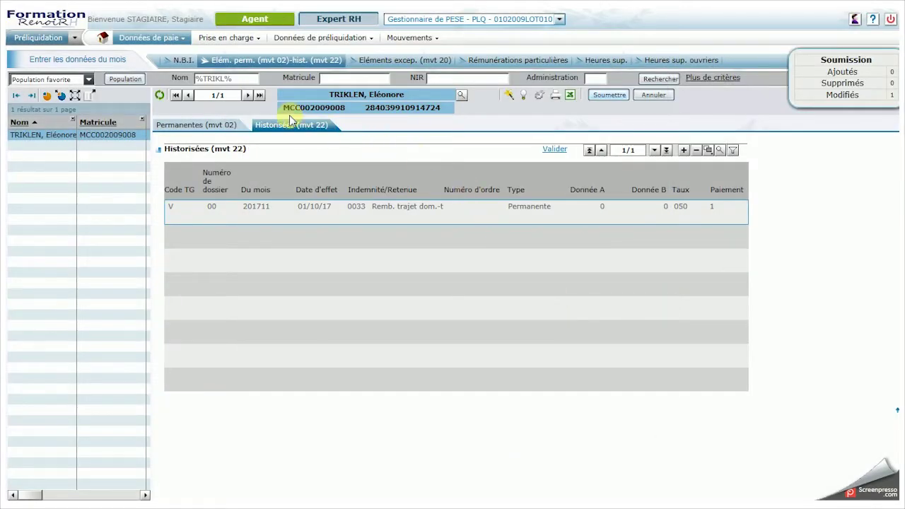
# Look up the agent by surname in Indemnités, primes, retenues and display the Historisées (mvt 22) data.
pyautogui.click(362, 39)
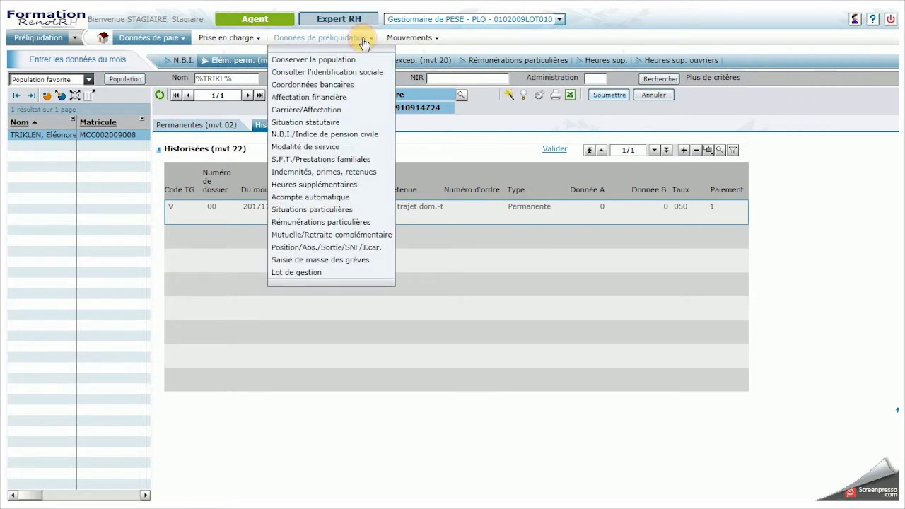
pyautogui.click(345, 174)
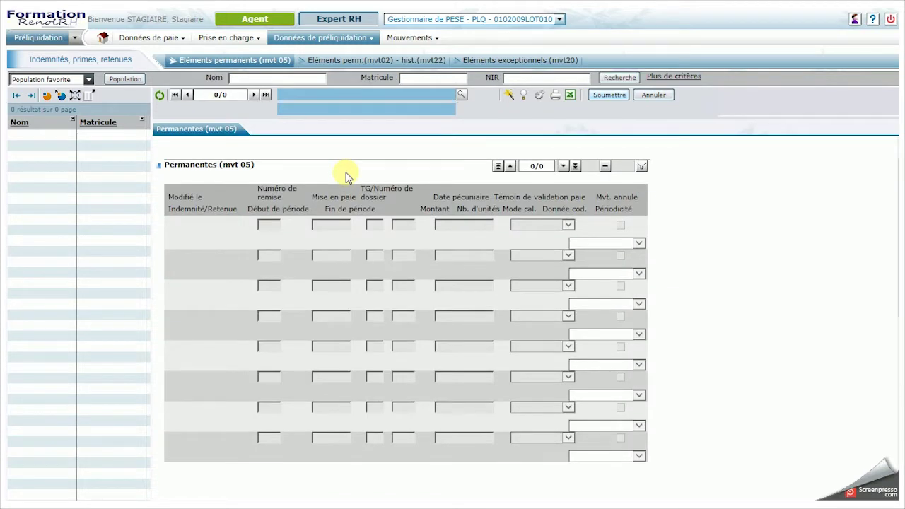
pyautogui.click(400, 62)
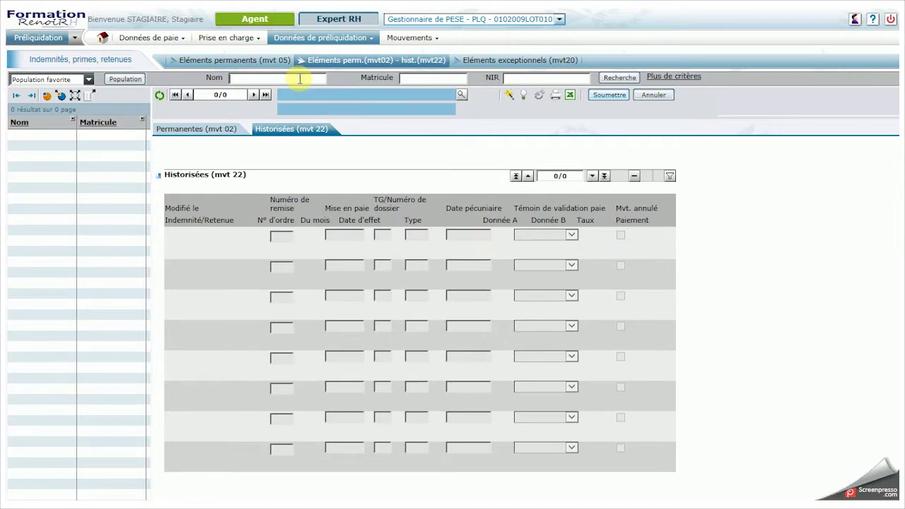
pyautogui.write('L%')
pyautogui.press('Return')
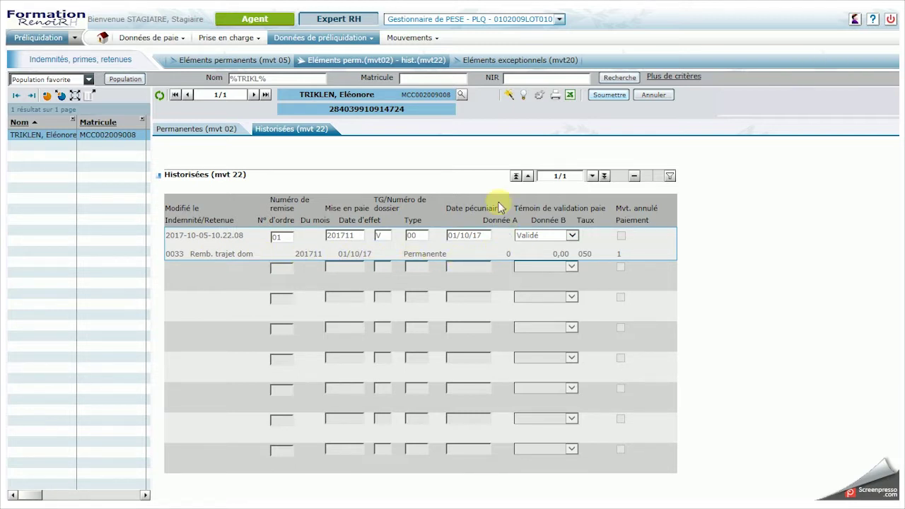
# Request creation of the agent's individual movements in Créer les mouvements with Demande de soumission enabled, and submit it.
pyautogui.click(404, 40)
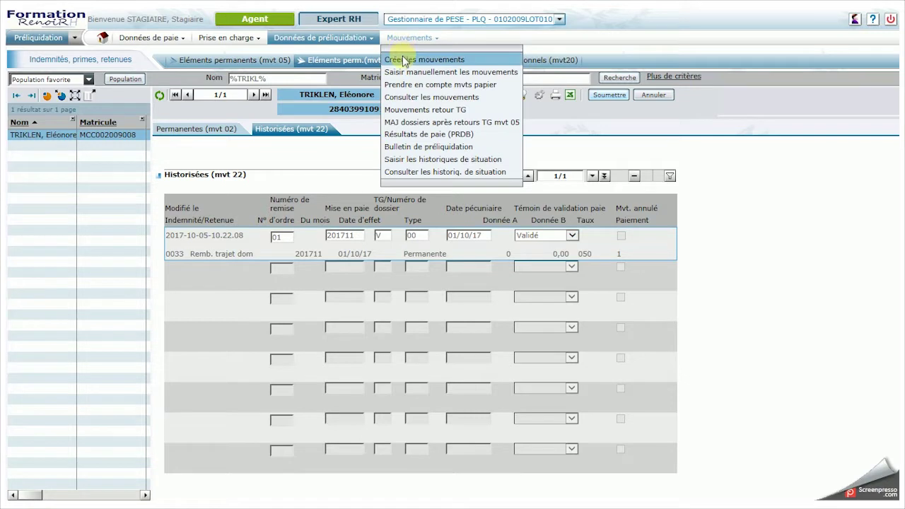
pyautogui.click(404, 61)
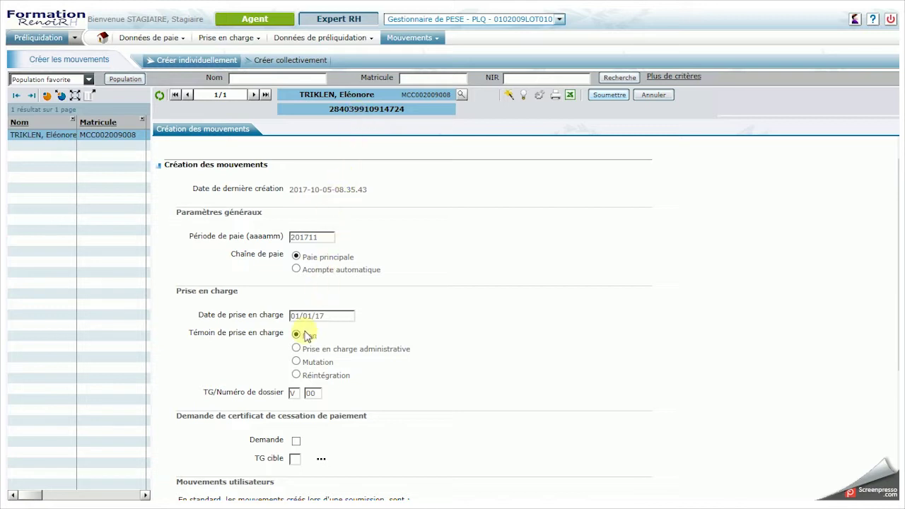
pyautogui.scroll(-2, 446, 368)
pyautogui.click(301, 441)
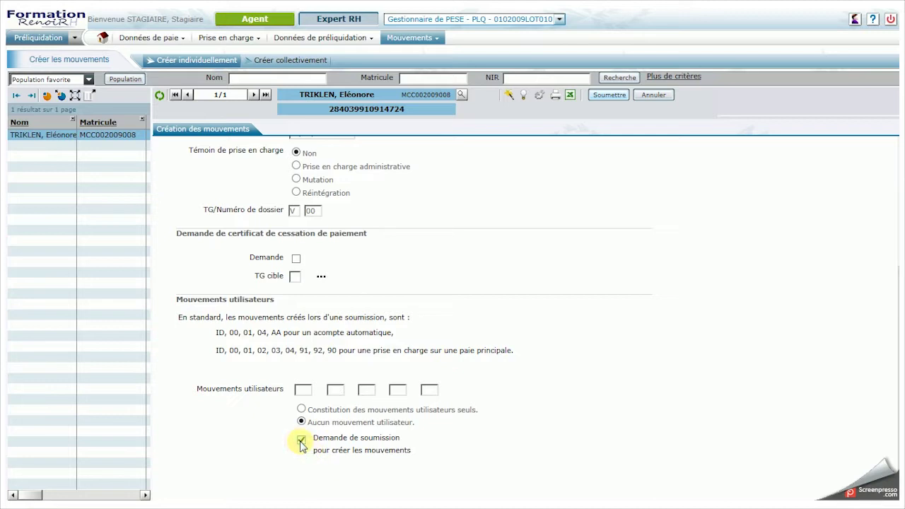
pyautogui.click(620, 95)
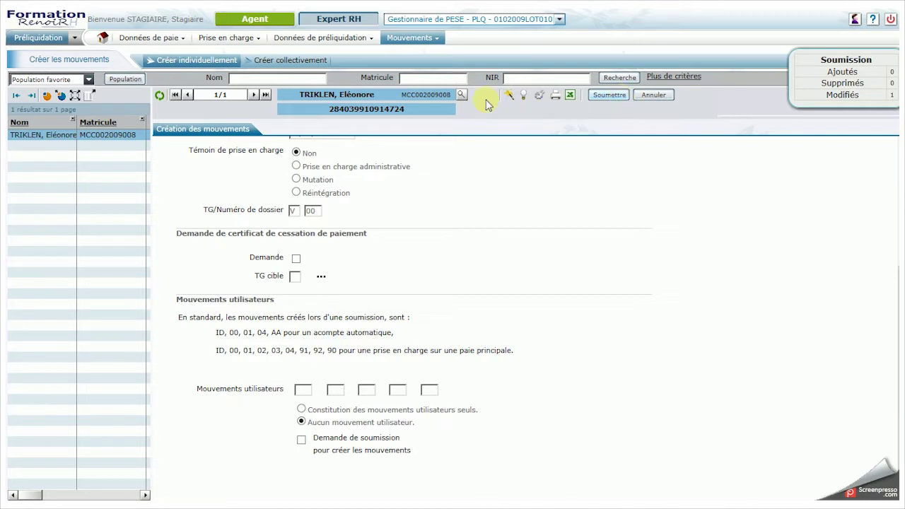
# Consult the agent's movements à envoyer for Code du mvt. 22, and display the Mouvement 22 detail.
pyautogui.click(430, 40)
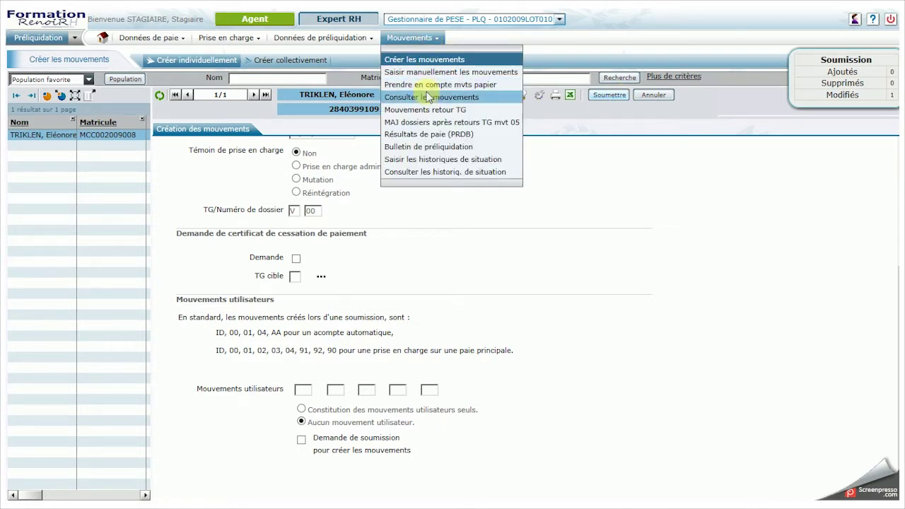
pyautogui.click(427, 99)
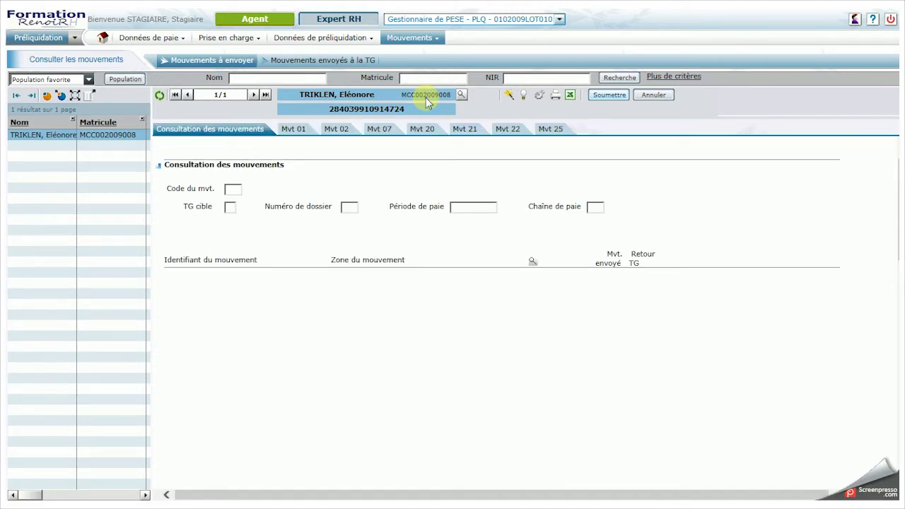
pyautogui.doubleClick(233, 189)
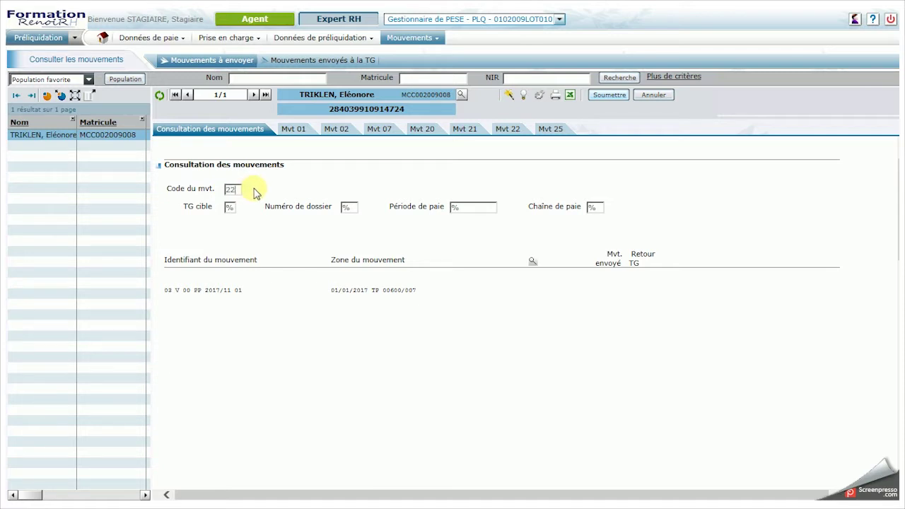
pyautogui.press('Return')
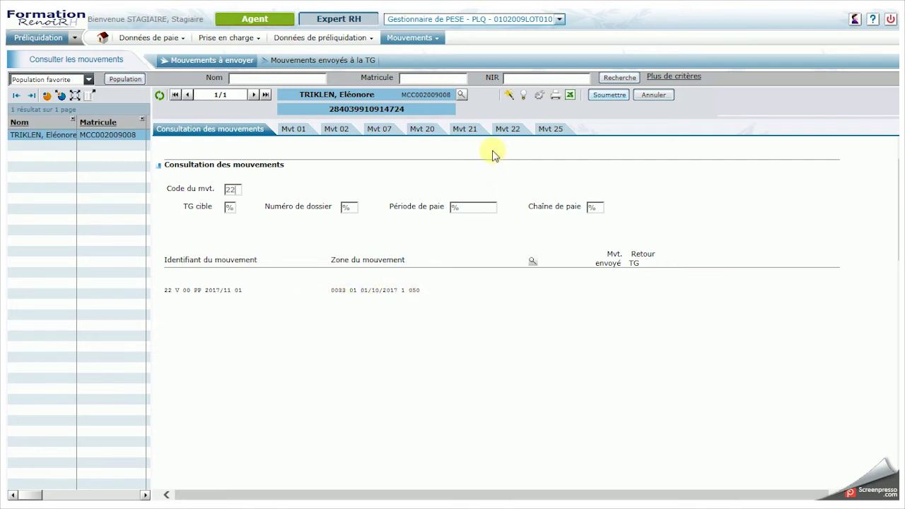
pyautogui.click(509, 130)
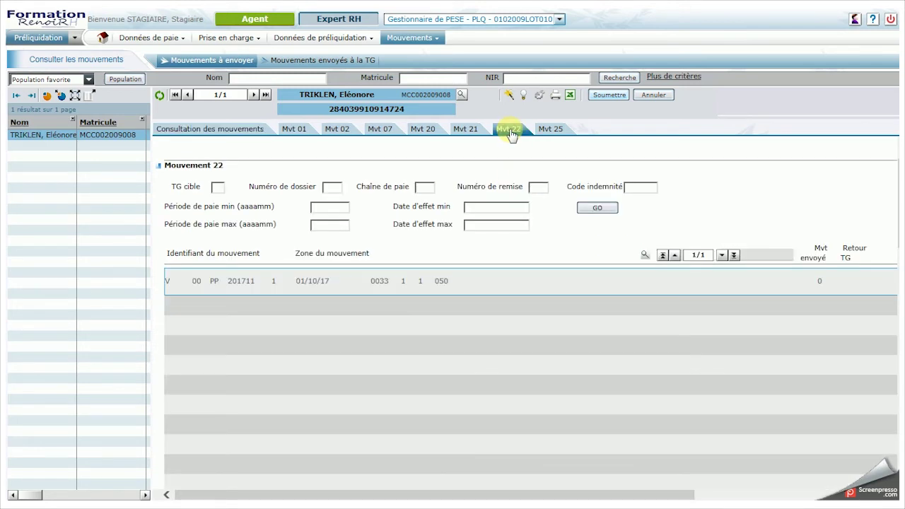